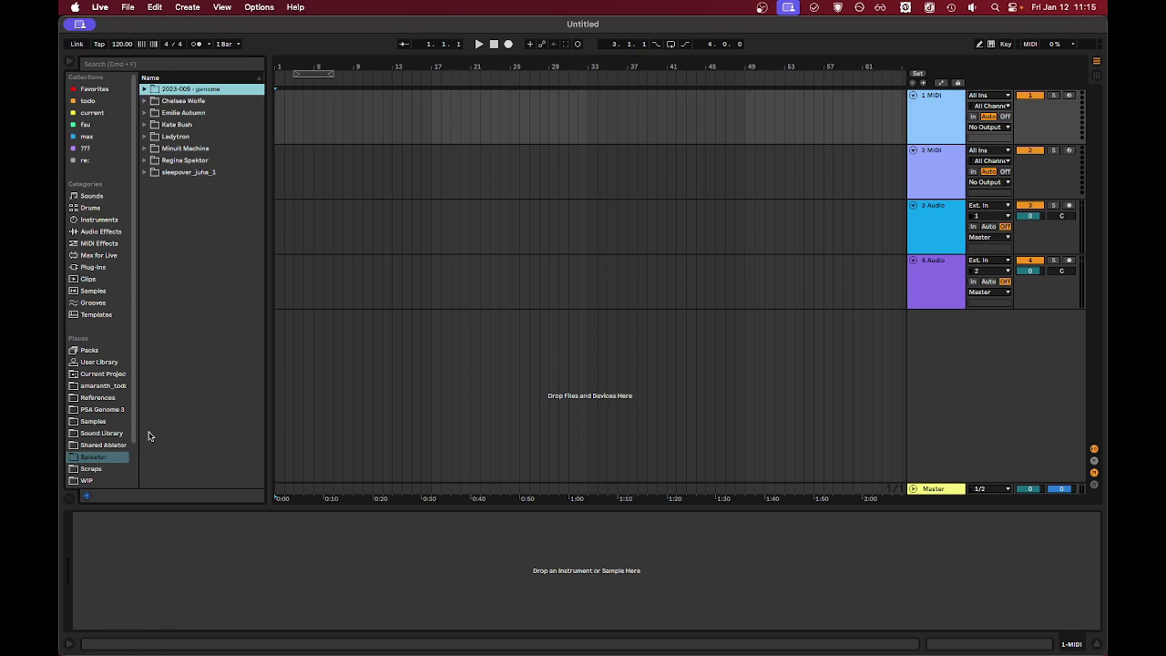
- Place 2023-009 - genome.mp3 from the current collection's 2023-009 - genome Project onto track 2, starting at bar 20
{"action": "left_click", "coordinate": [117, 410]}
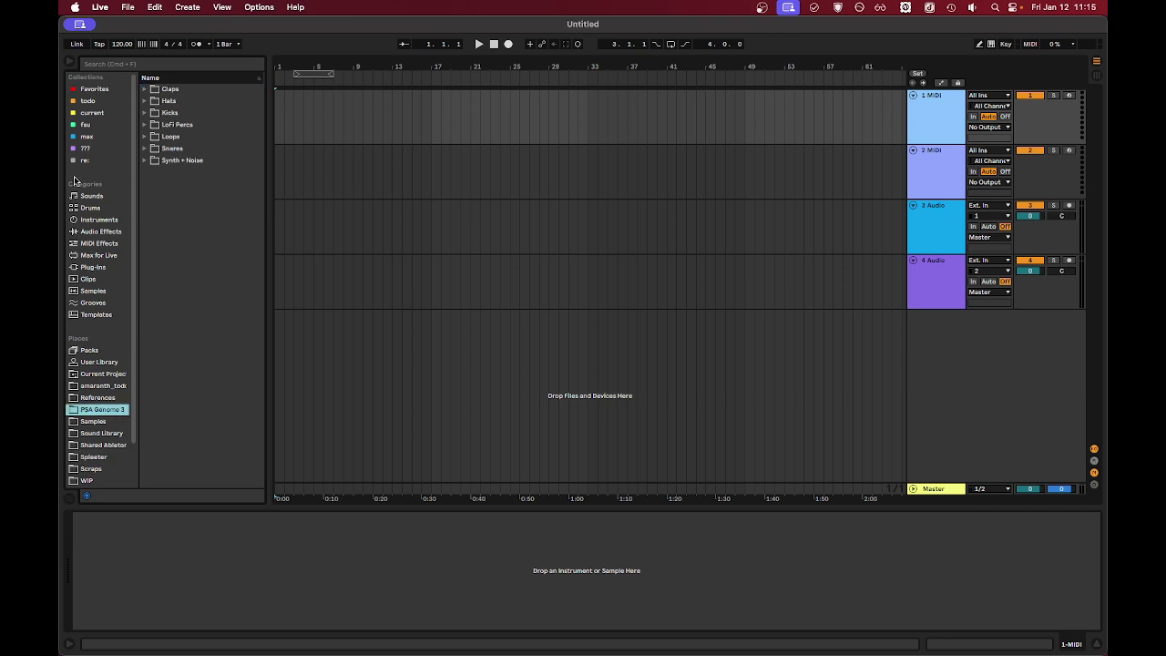
{"action": "left_click", "coordinate": [92, 113]}
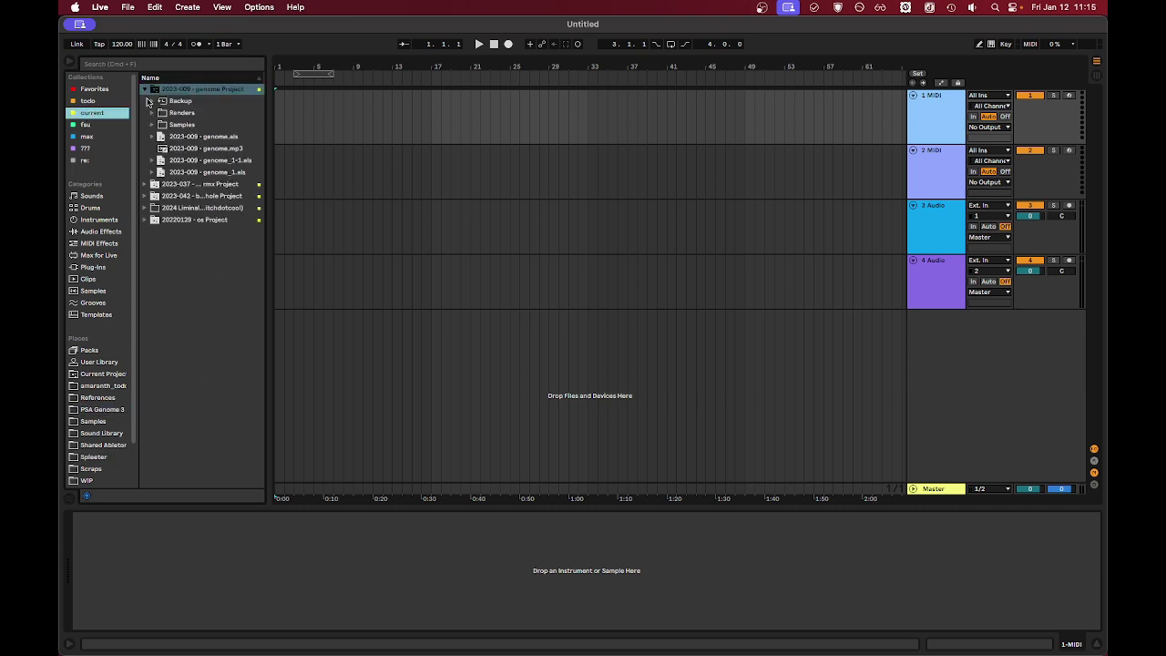
{"action": "left_click", "coordinate": [203, 149]}
{"action": "left_click_drag", "start_coordinate": [203, 150], "coordinate": [461, 173]}
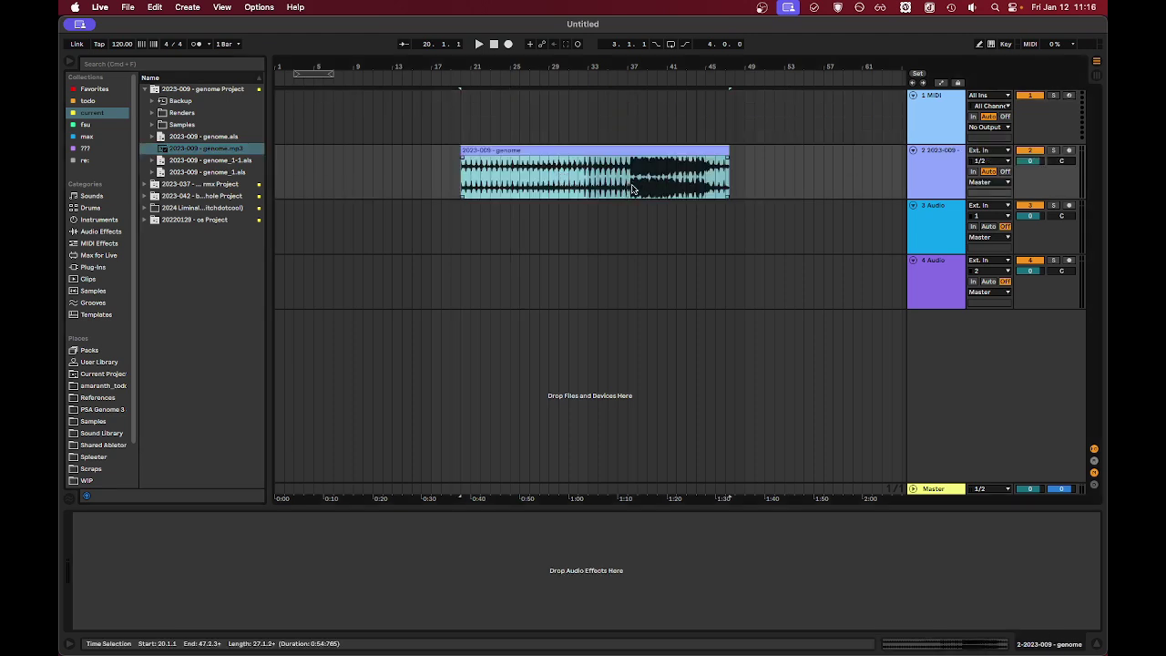
- Play the genome clip from bar 37, where its dense section begins
{"action": "scroll", "coordinate": [631, 188], "scroll_direction": "up", "scroll_amount": 5}
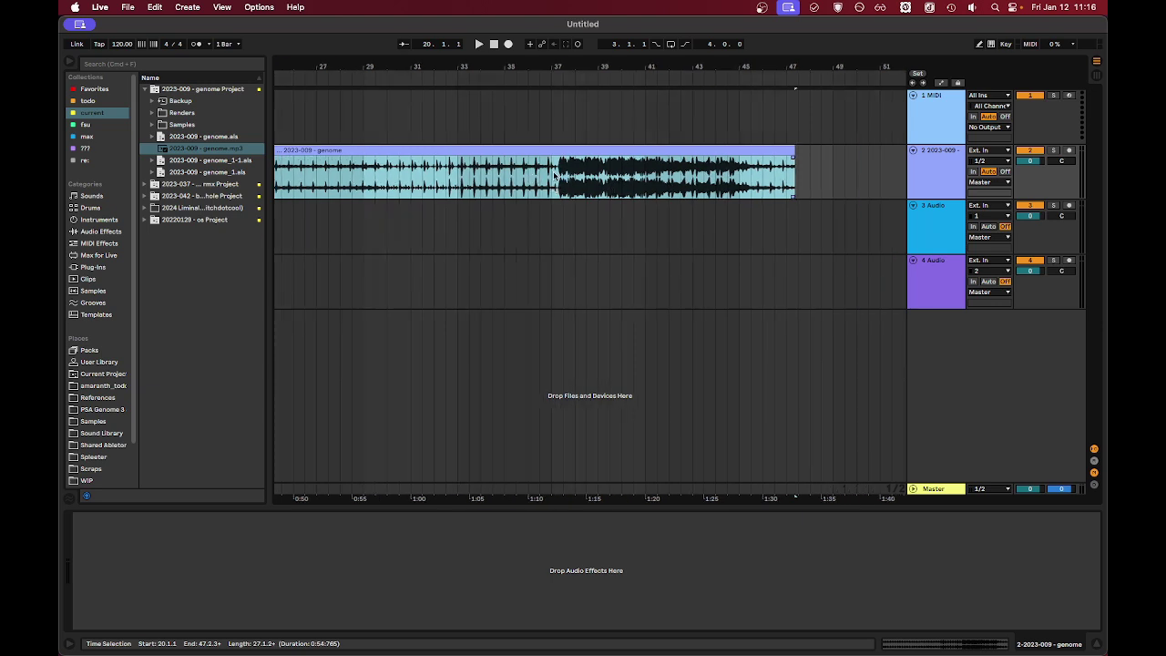
{"action": "left_click", "coordinate": [554, 175]}
{"action": "key", "text": "space"}
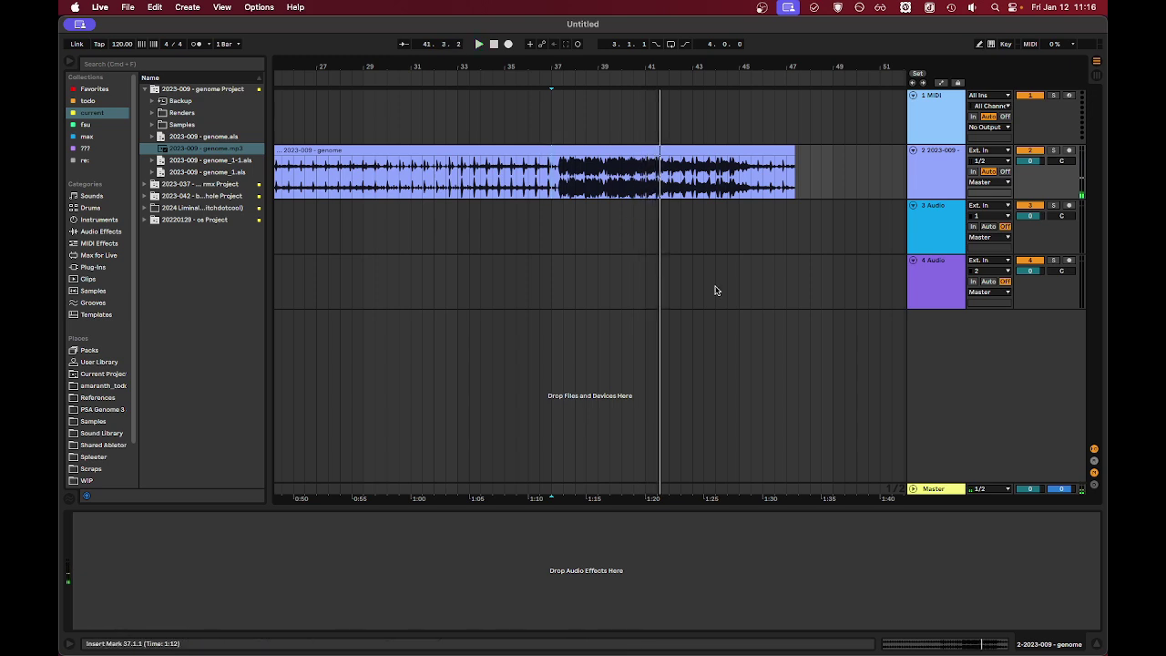
{"action": "key", "text": "ctrl+grave"}
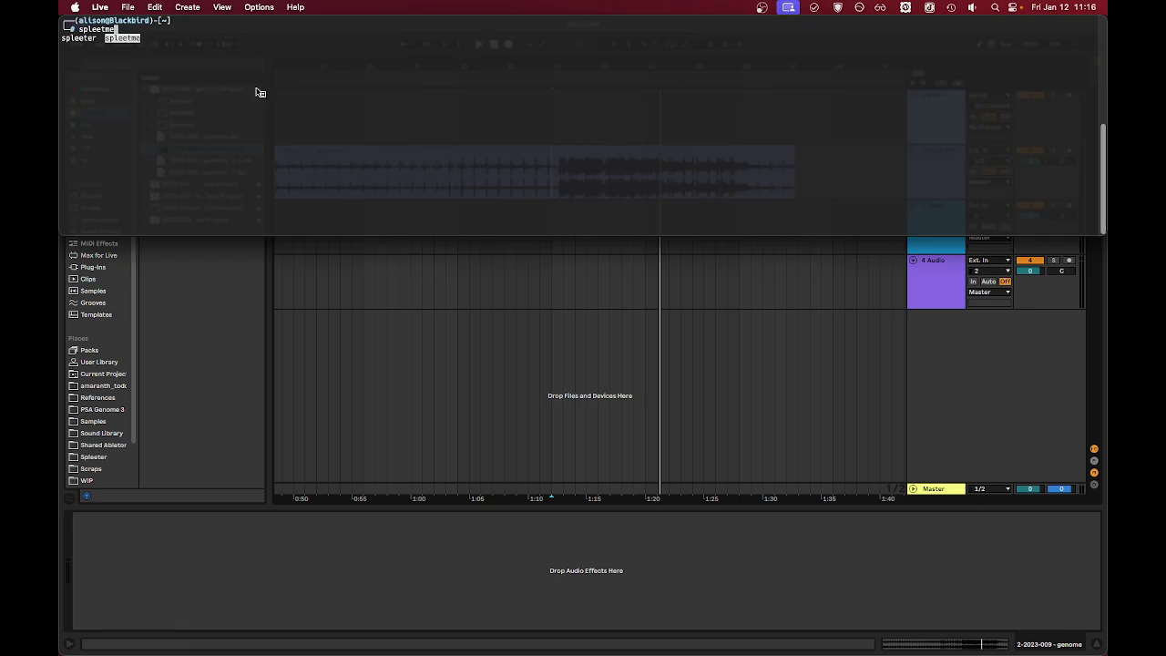
{"action": "key", "text": "ctrl+c"}
{"action": "key", "text": "Return"}
{"action": "key", "text": "Return"}
{"action": "key", "text": "Return"}
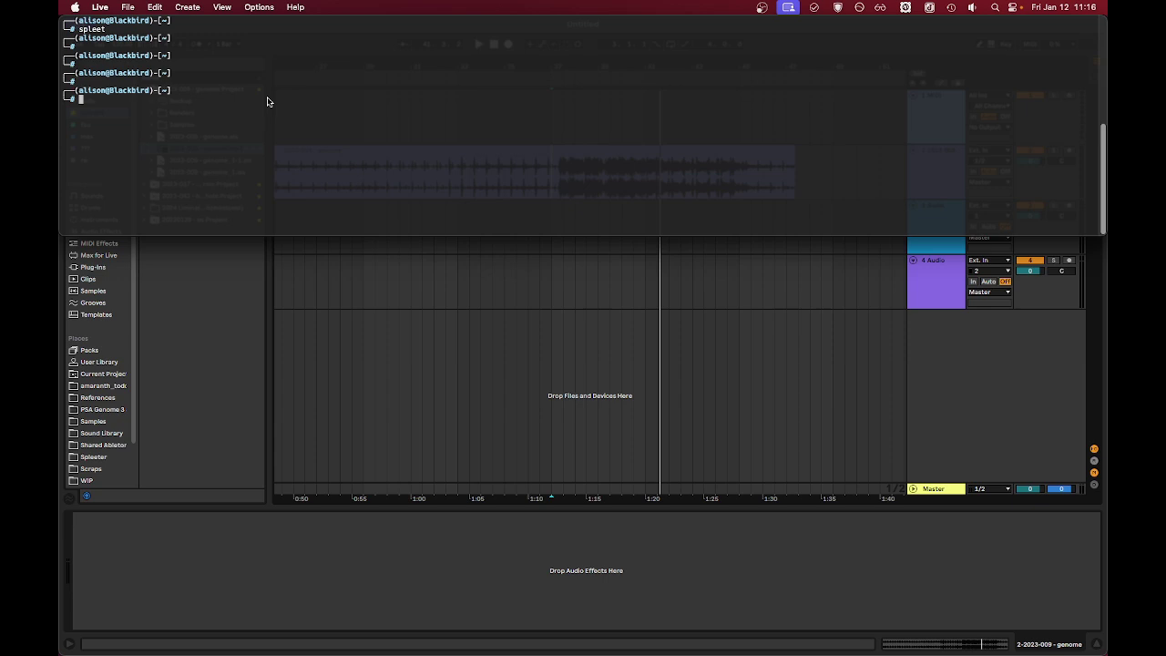
{"action": "key", "text": "ctrl+grave"}
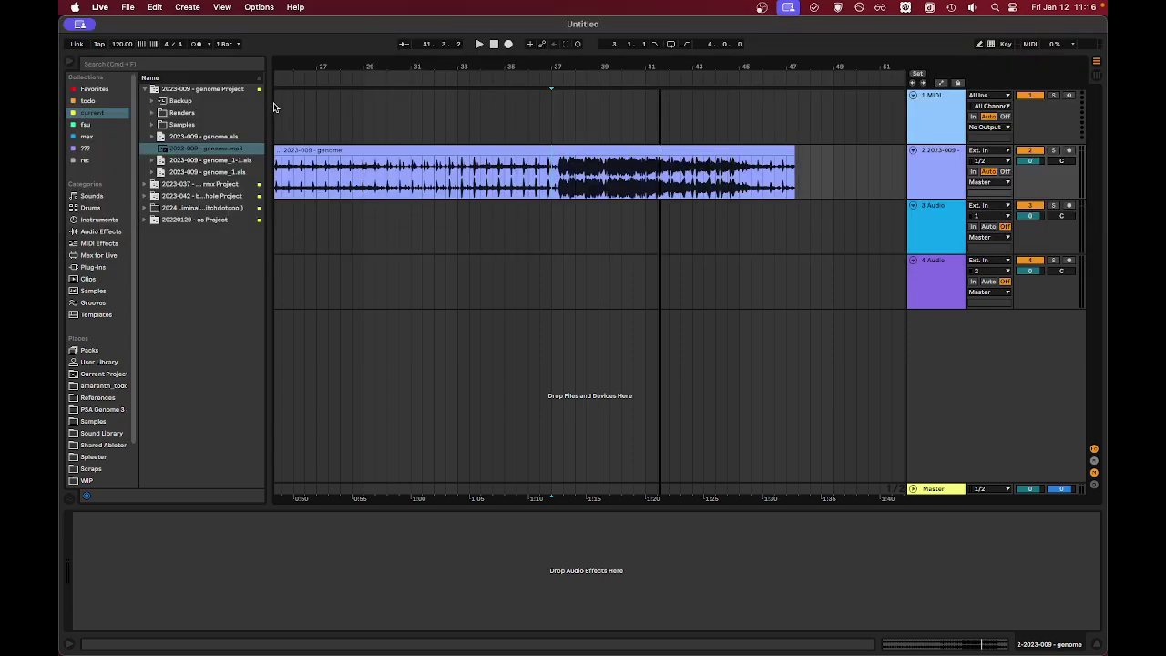
- Reveal 2023-009 - genome.mp3 in Finder and copy its pathname
{"action": "right_click", "coordinate": [218, 150]}
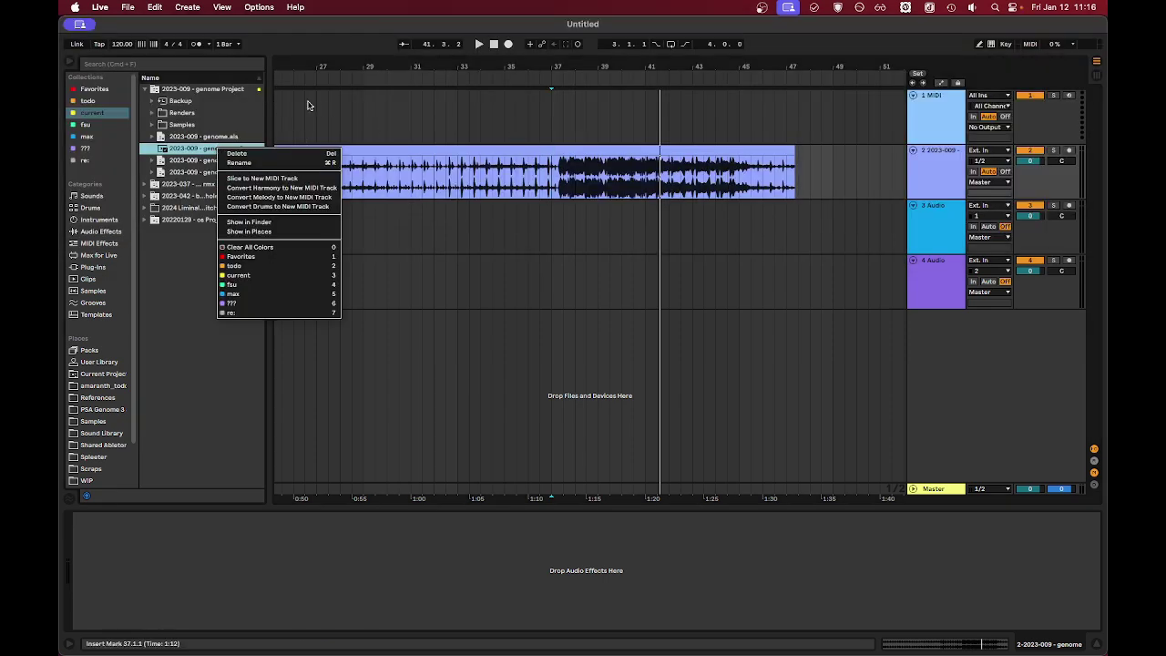
{"action": "left_click", "coordinate": [298, 223]}
{"action": "right_click", "coordinate": [476, 318]}
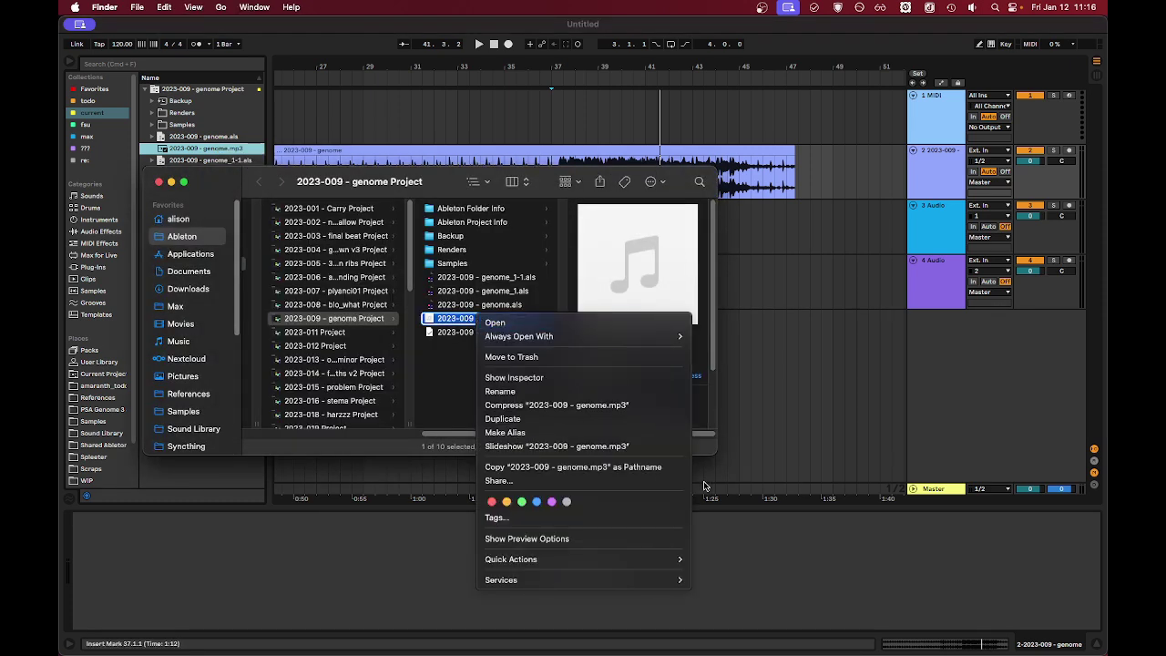
{"action": "left_click", "coordinate": [779, 400]}
{"action": "left_click", "coordinate": [776, 381]}
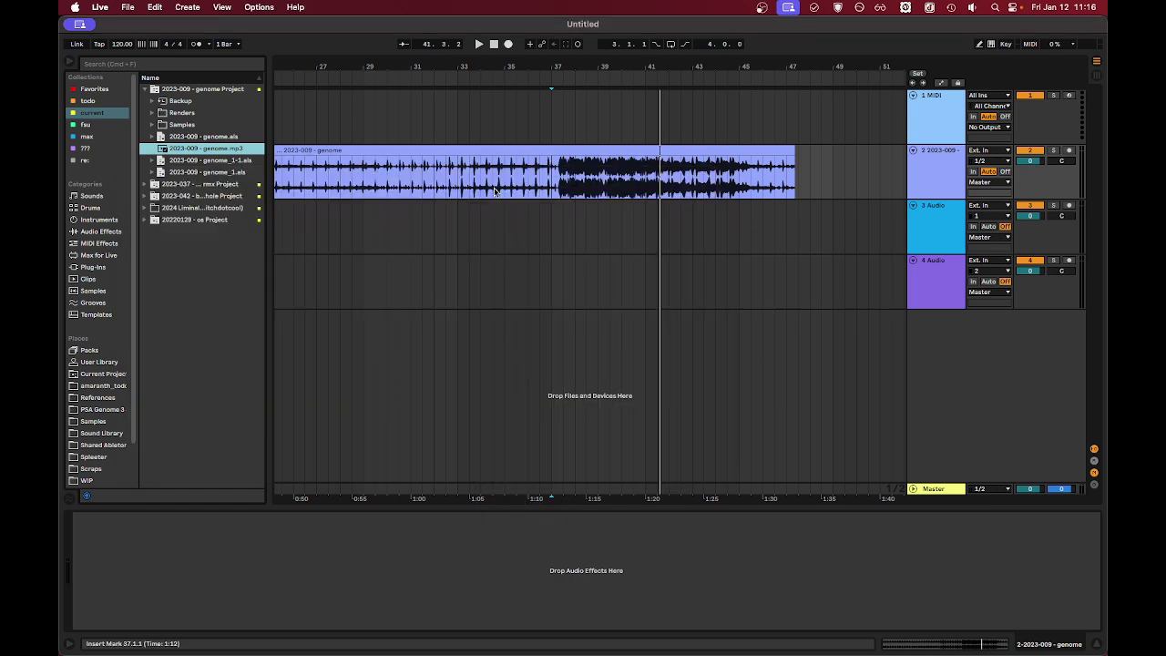
- In the terminal, enter the spleetme command with the copied mp3 pathname as its argument, ending in a quotation mark
{"action": "key", "text": "ctrl+grave"}
{"action": "type", "text": "stlee"}
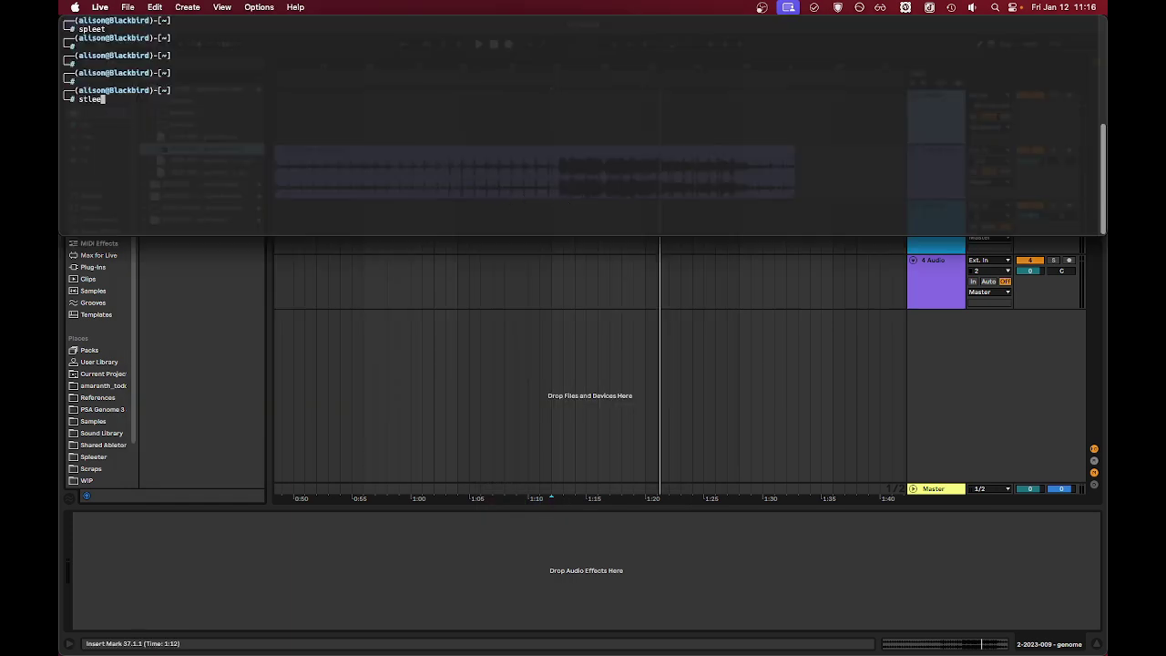
{"action": "key", "text": "BackSpace"}
{"action": "key", "text": "BackSpace"}
{"action": "type", "text": "pleet"}
{"action": "key", "text": "Tab"}
{"action": "key", "text": "Tab"}
{"action": "key", "text": "Tab"}
{"action": "key", "text": "super+v"}
{"action": "key", "text": "BackSpace"}
{"action": "type", "text": "\""}
- Remove the stray characters in front of /Volumes in the spleetme command and try to run it
{"action": "key", "text": "alt+Left"}
{"action": "key", "text": "alt+Left"}
{"action": "key", "text": "alt+Left"}
{"action": "key", "text": "alt+Left"}
{"action": "key", "text": "alt+Left"}
{"action": "key", "text": "alt+Left"}
{"action": "key", "text": "alt+Left"}
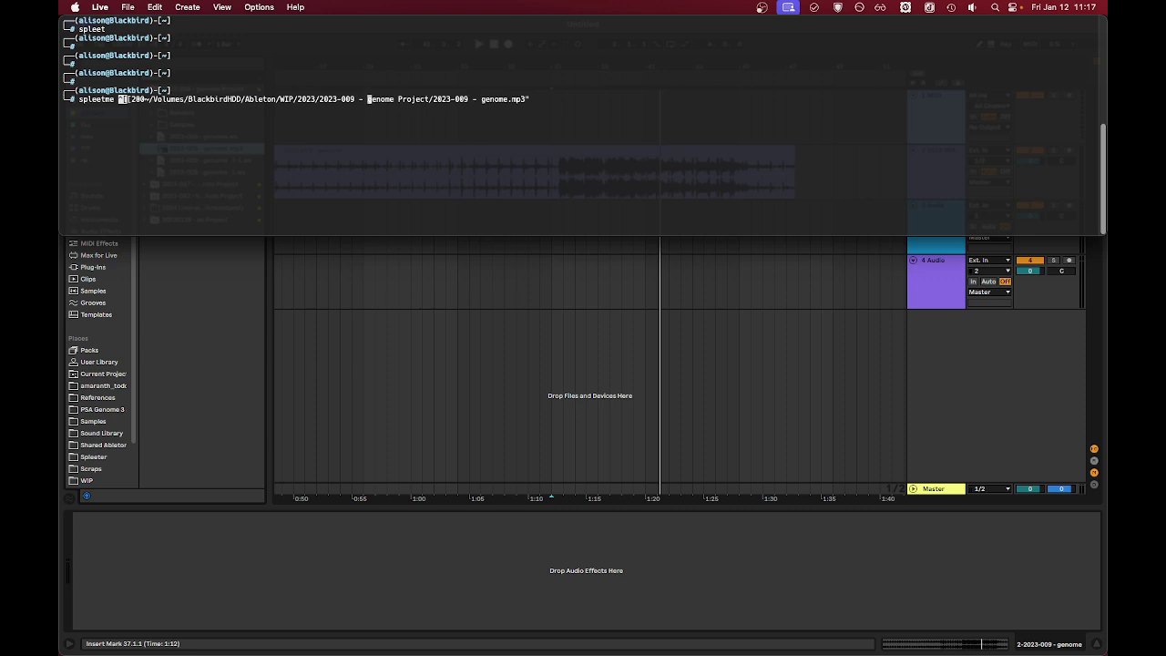
{"action": "key", "text": "alt+Right"}
{"action": "key", "text": "alt+Right"}
{"action": "key", "text": "Right"}
{"action": "key", "text": "Right"}
{"action": "key", "text": "Left"}
{"action": "key", "text": "Left"}
{"action": "key", "text": "alt+Left"}
{"action": "key", "text": "Right"}
{"action": "key", "text": "Right"}
{"action": "key", "text": "Right"}
{"action": "key", "text": "Right"}
{"action": "key", "text": "Right"}
{"action": "key", "text": "BackSpace"}
{"action": "key", "text": "BackSpace"}
{"action": "key", "text": "BackSpace"}
{"action": "key", "text": "BackSpace"}
{"action": "key", "text": "BackSpace"}
{"action": "key", "text": "BackSpace"}
{"action": "key", "text": "BackSpace"}
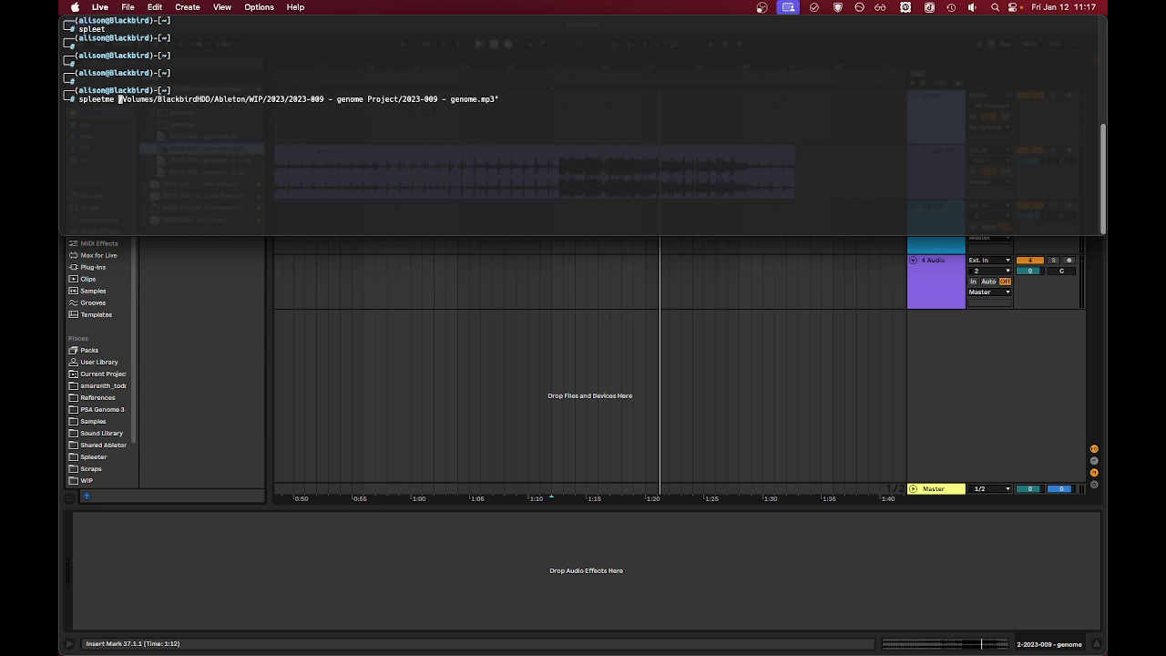
{"action": "key", "text": "Return"}
{"action": "key", "text": "ctrl+c"}
- Recall the spleetme command, add the opening quotation mark before /Volumes, and run it to split the mp3 into stems
{"action": "key", "text": "Up"}
{"action": "key", "text": "alt+Left"}
{"action": "key", "text": "alt+Left"}
{"action": "key", "text": "alt+Left"}
{"action": "key", "text": "alt+Left"}
{"action": "key", "text": "alt+Left"}
{"action": "key", "text": "alt+Left"}
{"action": "key", "text": "alt+Left"}
{"action": "key", "text": "alt+Left"}
{"action": "key", "text": "alt+Right"}
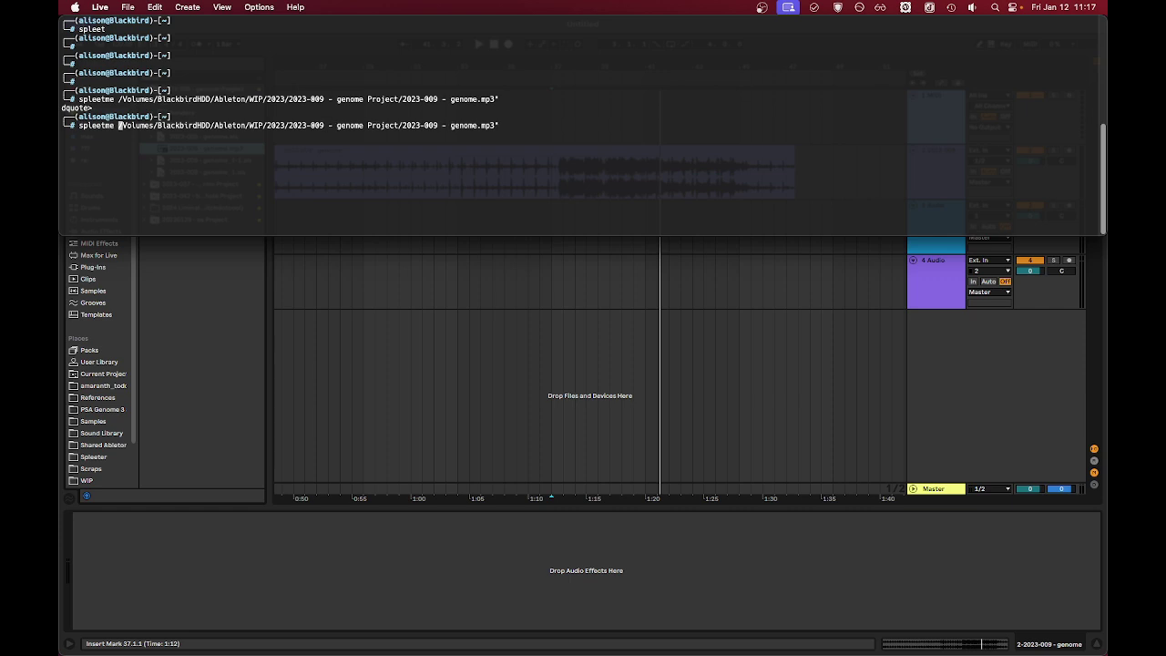
{"action": "type", "text": "\""}
{"action": "key", "text": "Return"}
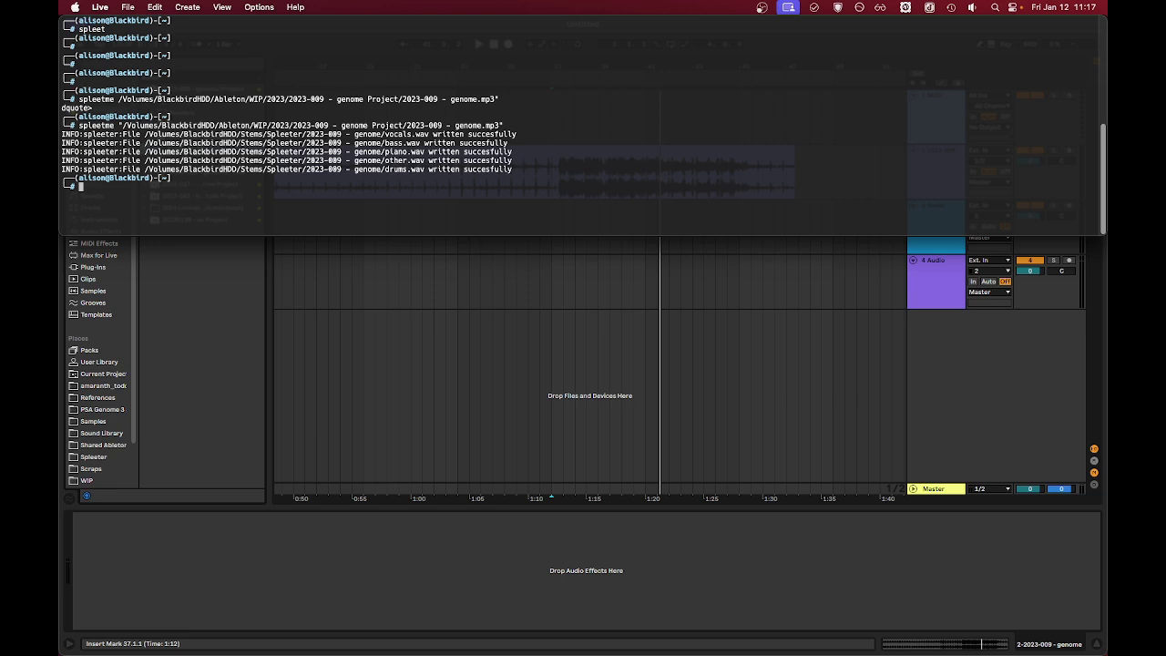
- Place the bass, drums, other, piano and vocals stems from Spleeter's 2023-009 - genome folder on tracks 4 to 8 at bar 31.3
{"action": "left_click", "coordinate": [602, 414]}
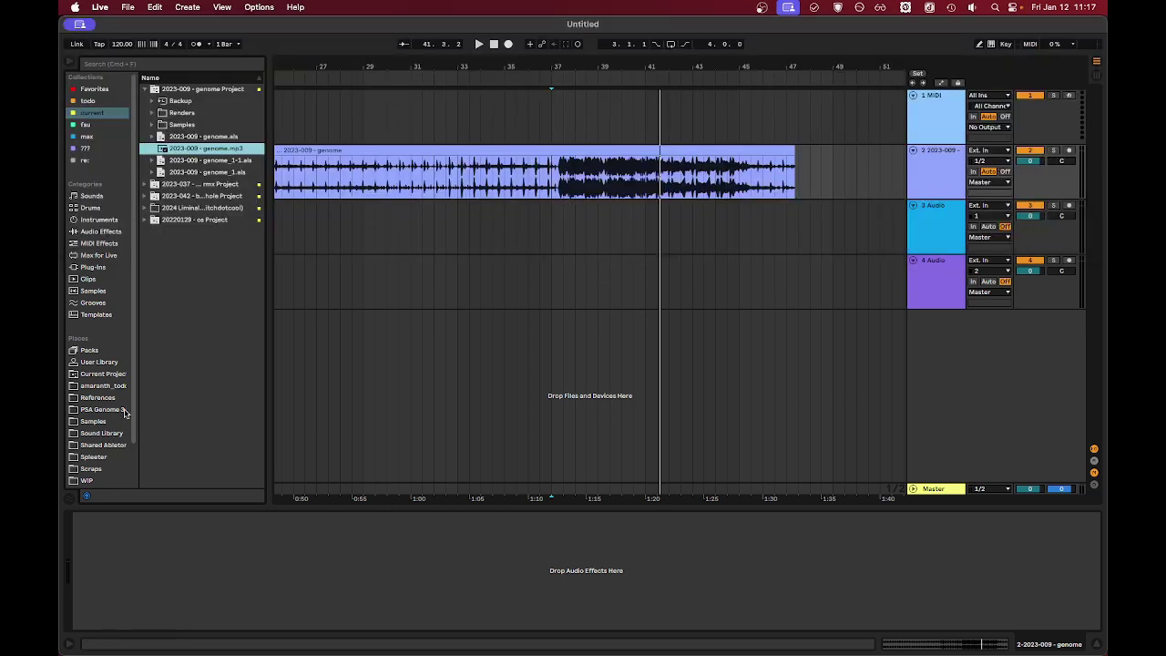
{"action": "left_click", "coordinate": [94, 456]}
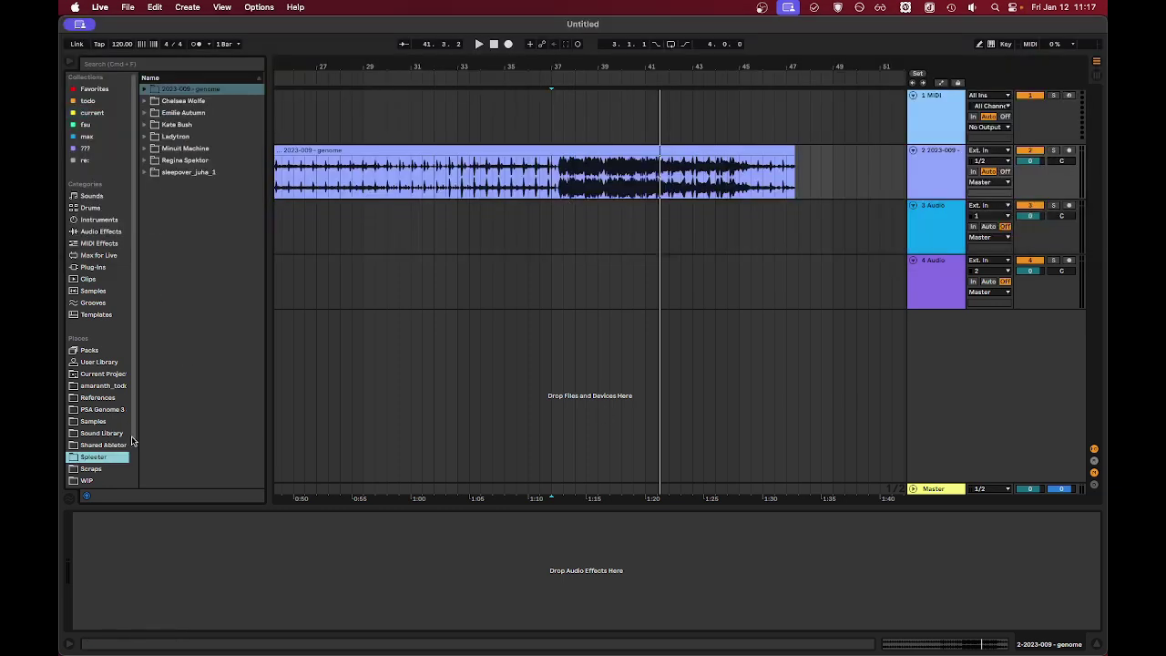
{"action": "left_click", "coordinate": [144, 90]}
{"action": "left_click", "coordinate": [208, 103]}
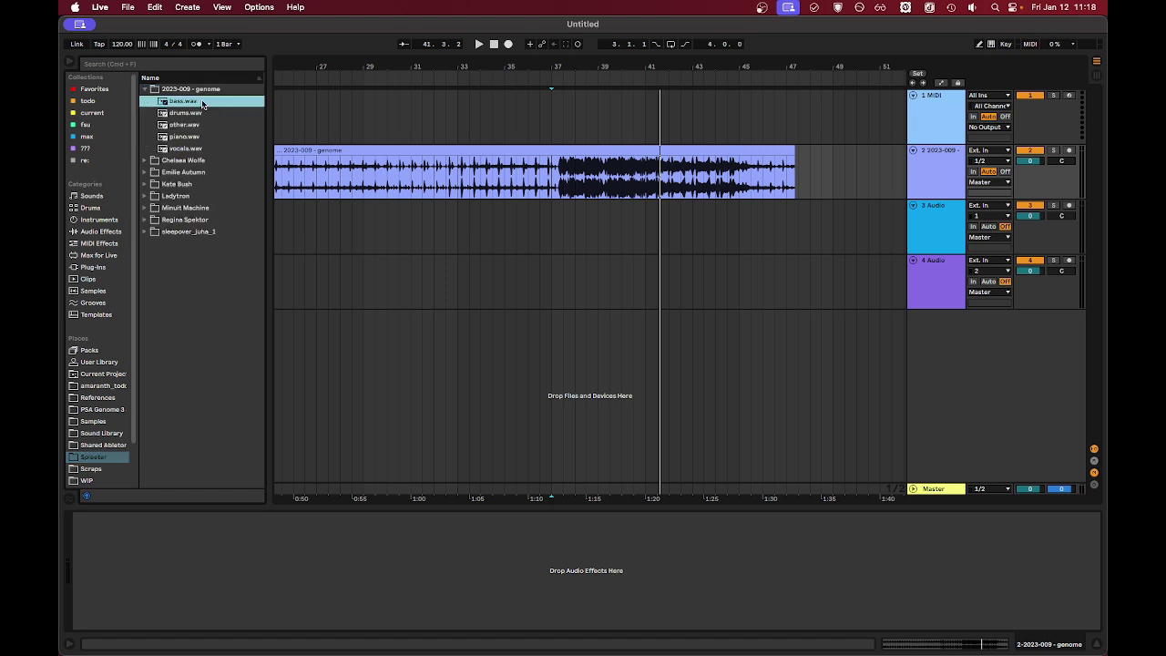
{"action": "left_click", "coordinate": [197, 151], "text": "shift"}
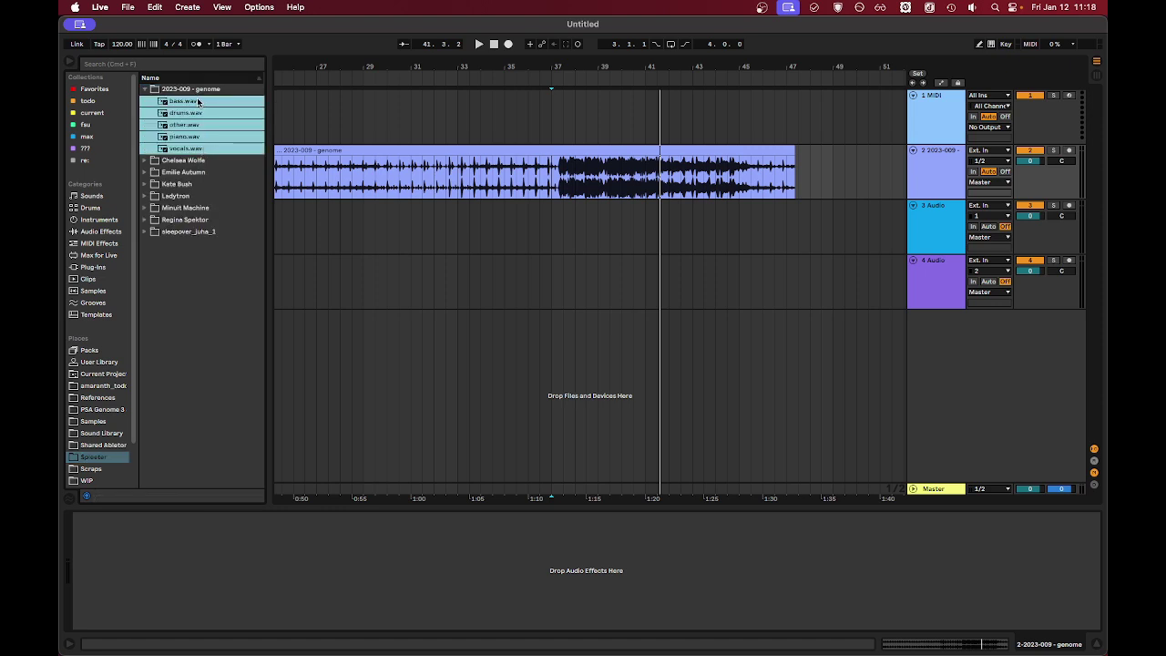
{"action": "left_click_drag", "start_coordinate": [200, 103], "coordinate": [424, 283]}
{"action": "scroll", "coordinate": [581, 302], "scroll_direction": "right", "scroll_amount": 5}
{"action": "key", "text": "minus"}
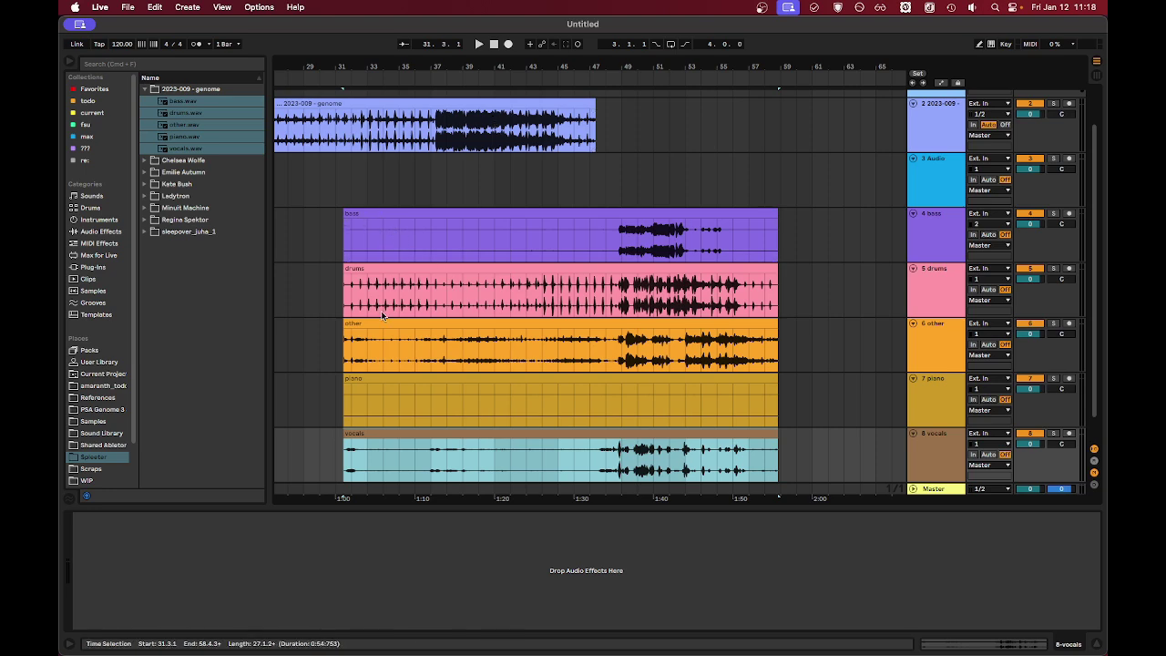
{"action": "scroll", "coordinate": [382, 372], "scroll_direction": "down", "scroll_amount": 2}
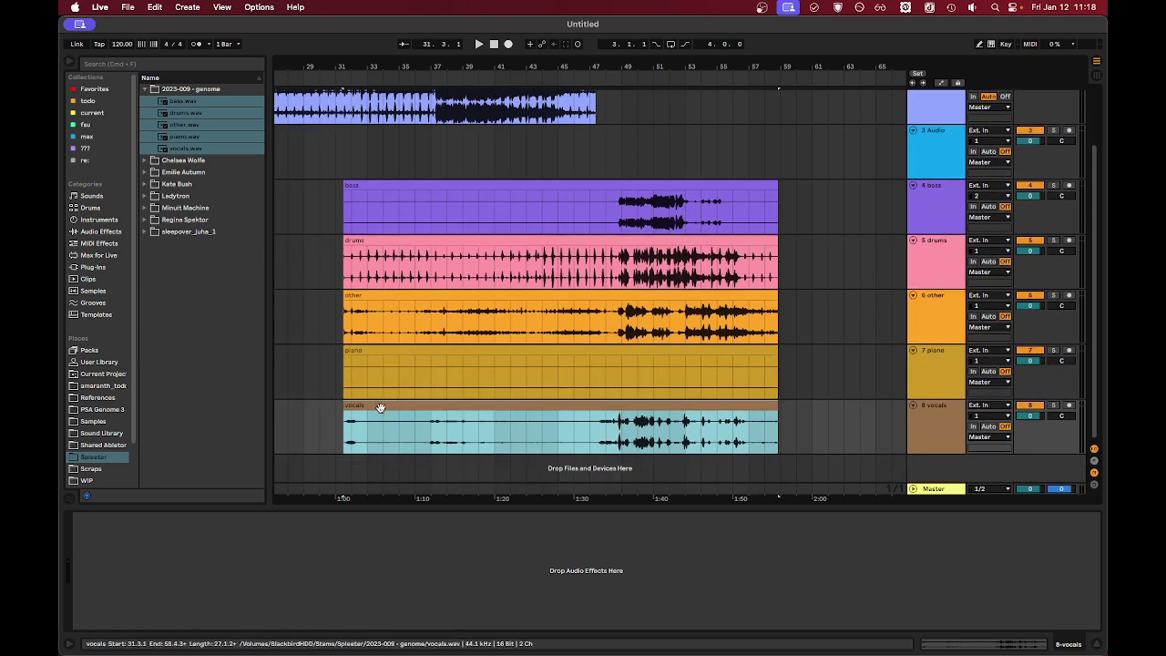
- Solo the bass track and play it from 48.4.3, where its audio begins
{"action": "left_click", "coordinate": [610, 210]}
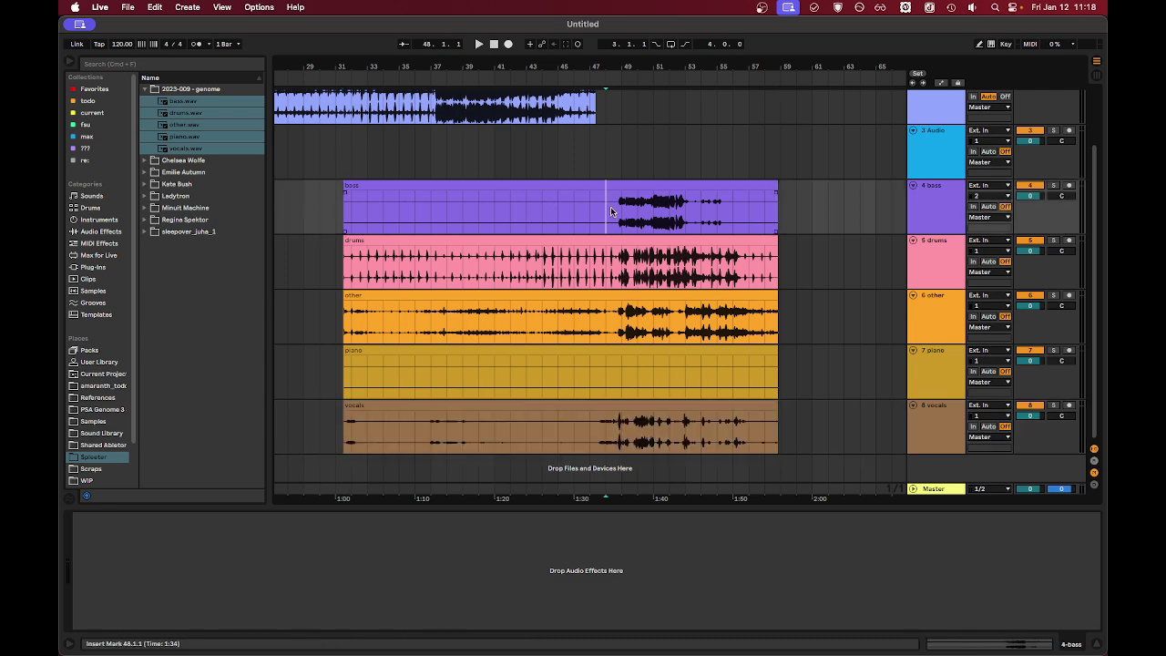
{"action": "scroll", "coordinate": [638, 220], "scroll_direction": "up", "scroll_amount": 5}
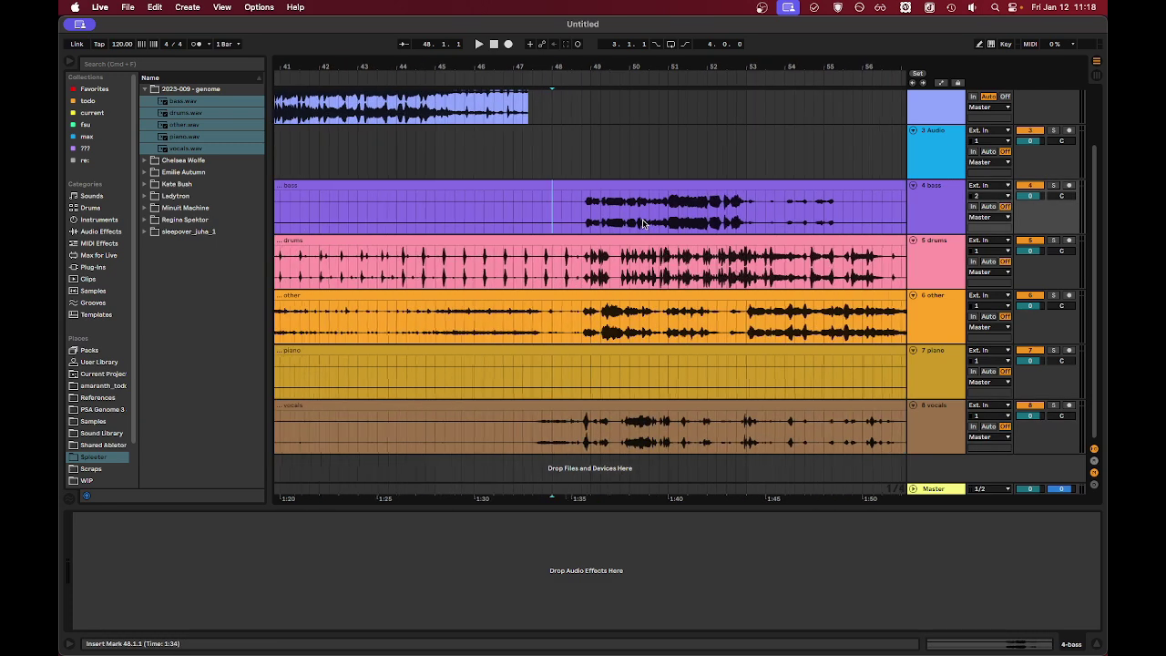
{"action": "left_click", "coordinate": [555, 215]}
{"action": "left_click", "coordinate": [1053, 185]}
{"action": "scroll", "coordinate": [546, 213], "scroll_direction": "up", "scroll_amount": 4}
{"action": "left_click", "coordinate": [582, 215]}
{"action": "key", "text": "space"}
{"action": "scroll", "coordinate": [633, 218], "scroll_direction": "up", "scroll_amount": 2}
{"action": "scroll", "coordinate": [620, 215], "scroll_direction": "down", "scroll_amount": 5}
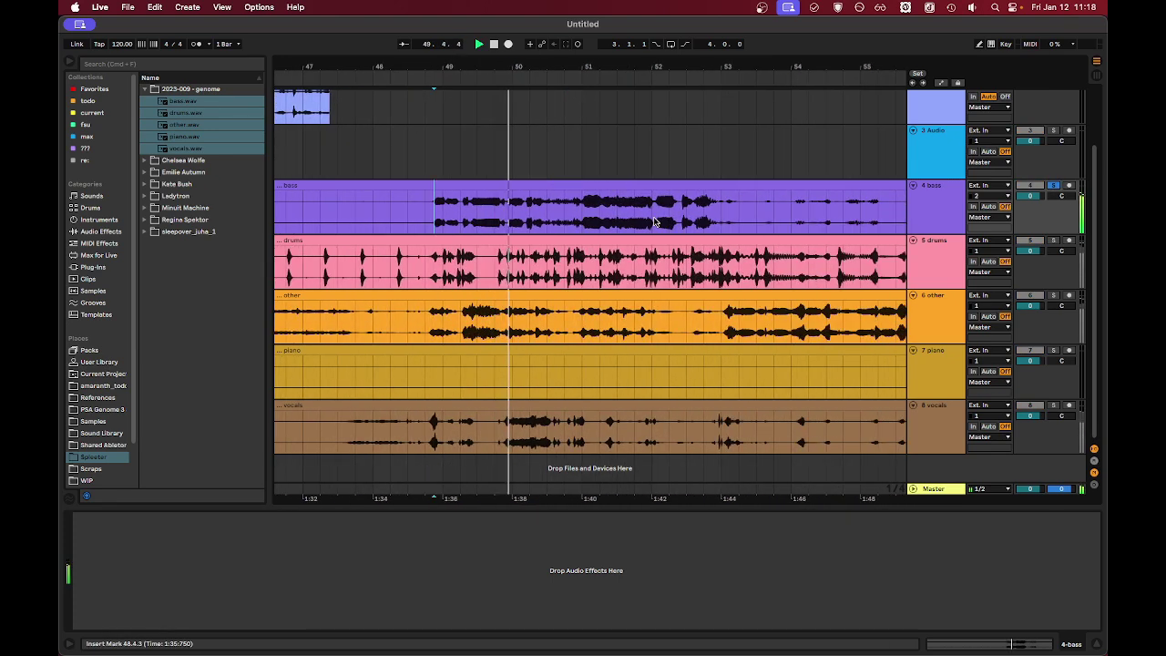
{"action": "left_click", "coordinate": [611, 186]}
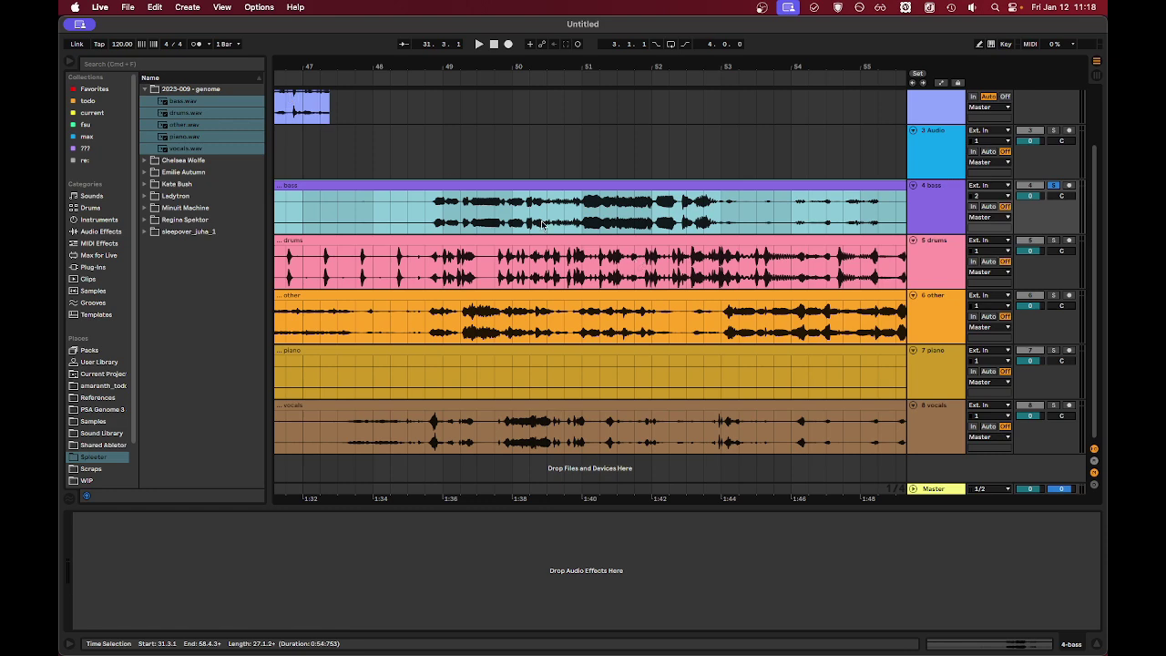
- Solo the drums track instead of the bass and play it from bar 49
{"action": "scroll", "coordinate": [542, 223], "scroll_direction": "down", "scroll_amount": 2}
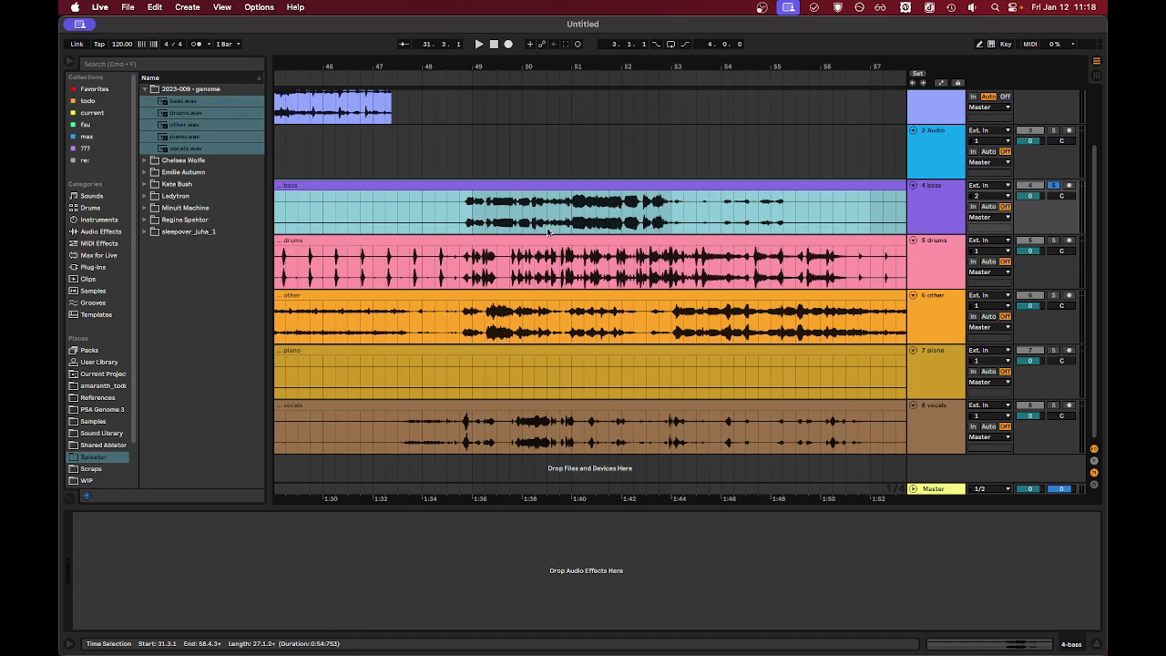
{"action": "scroll", "coordinate": [520, 210], "scroll_direction": "down", "scroll_amount": 3}
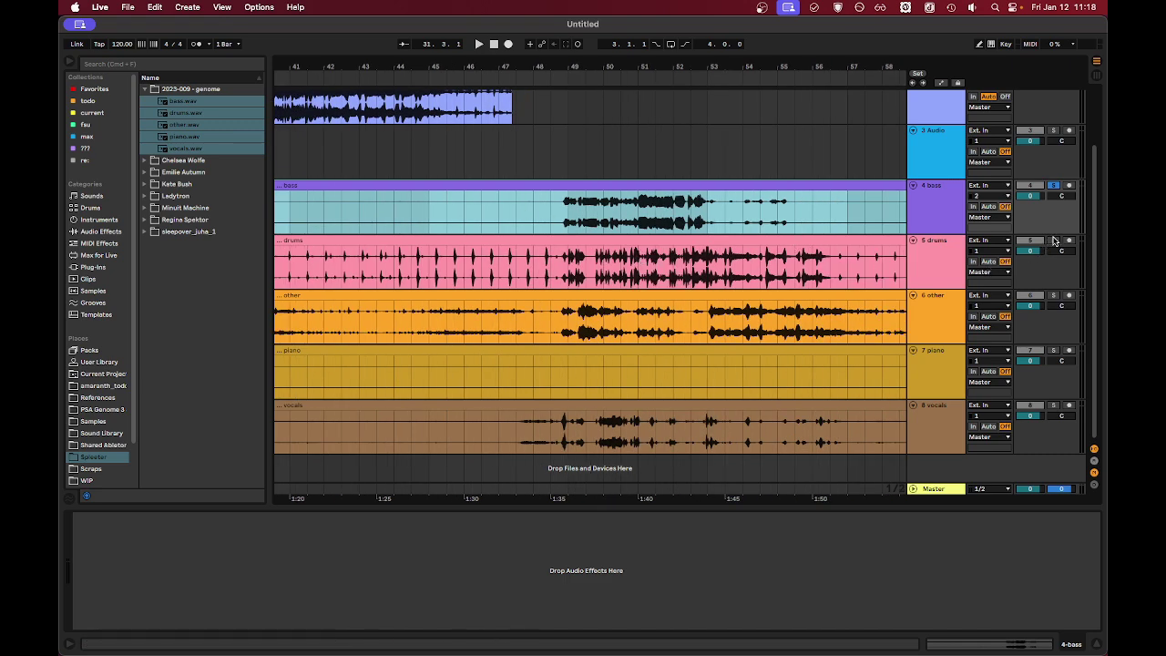
{"action": "left_click", "coordinate": [574, 271]}
{"action": "key", "text": "space"}
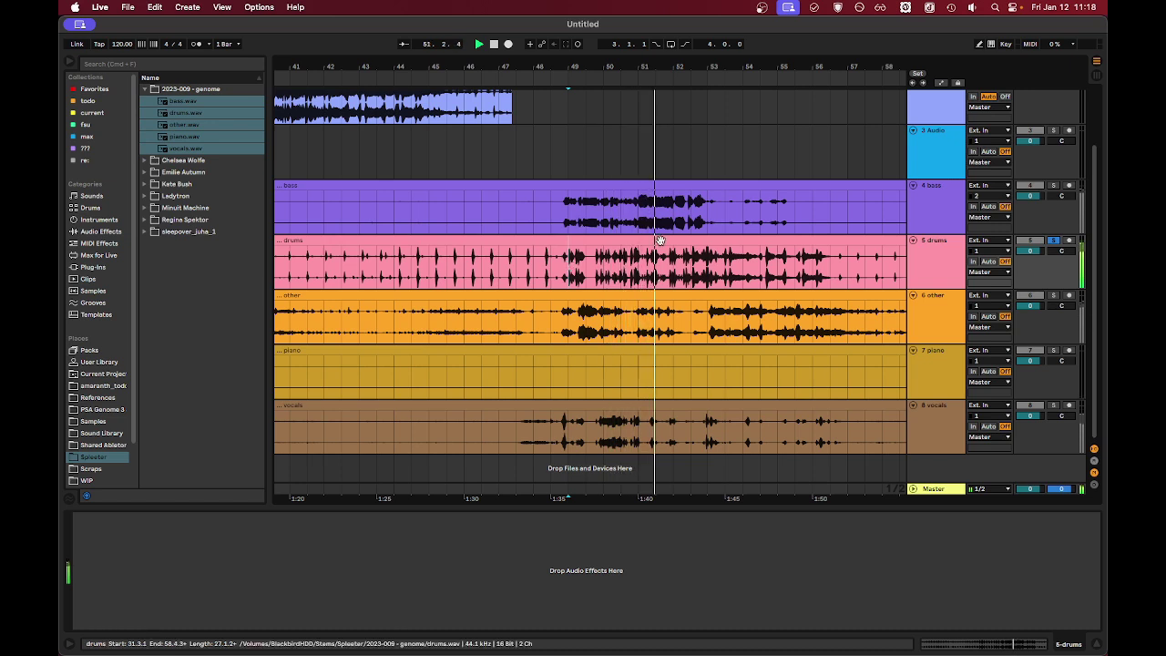
{"action": "key", "text": "space"}
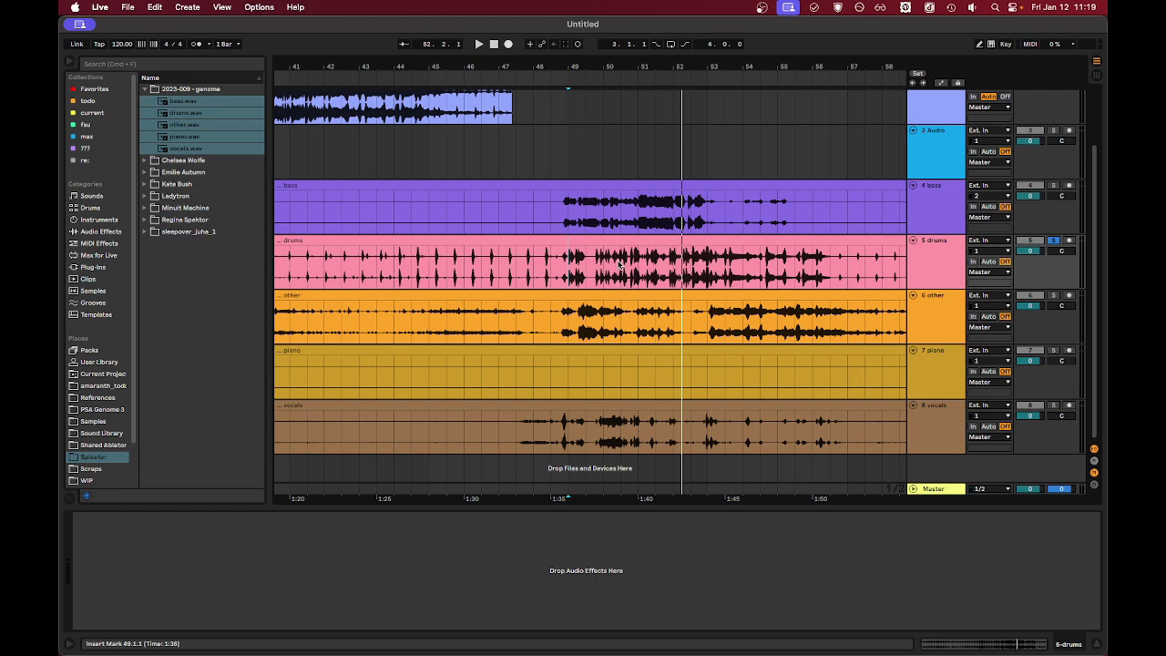
- Play the soloed drums stem again from bar 52 to check its busier section
{"action": "scroll", "coordinate": [623, 262], "scroll_direction": "up", "scroll_amount": 5}
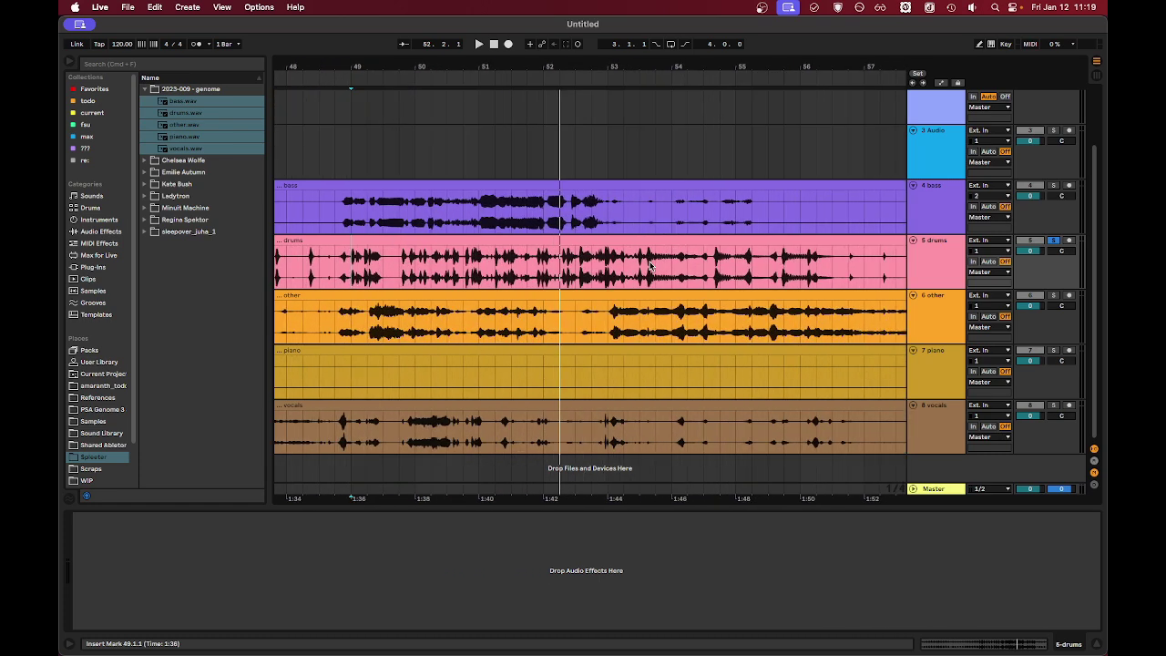
{"action": "scroll", "coordinate": [650, 265], "scroll_direction": "down", "scroll_amount": 3}
{"action": "left_click", "coordinate": [677, 263]}
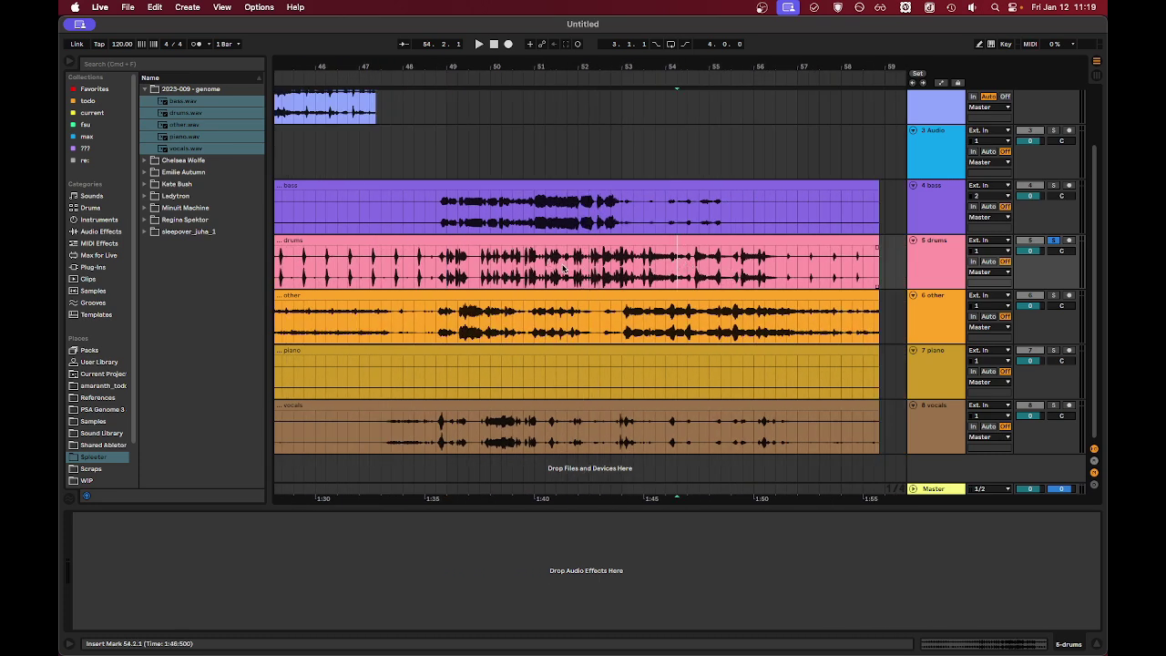
{"action": "scroll", "coordinate": [565, 268], "scroll_direction": "up", "scroll_amount": 3}
{"action": "left_click", "coordinate": [587, 264]}
{"action": "key", "text": "space"}
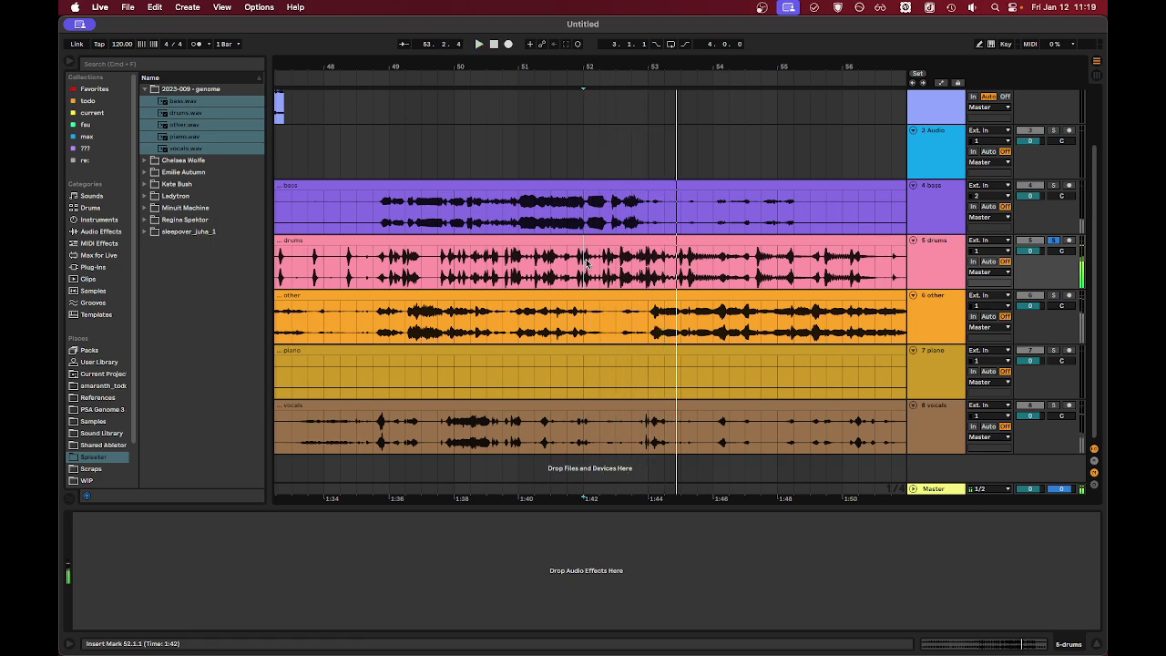
{"action": "scroll", "coordinate": [587, 264], "scroll_direction": "down", "scroll_amount": 4}
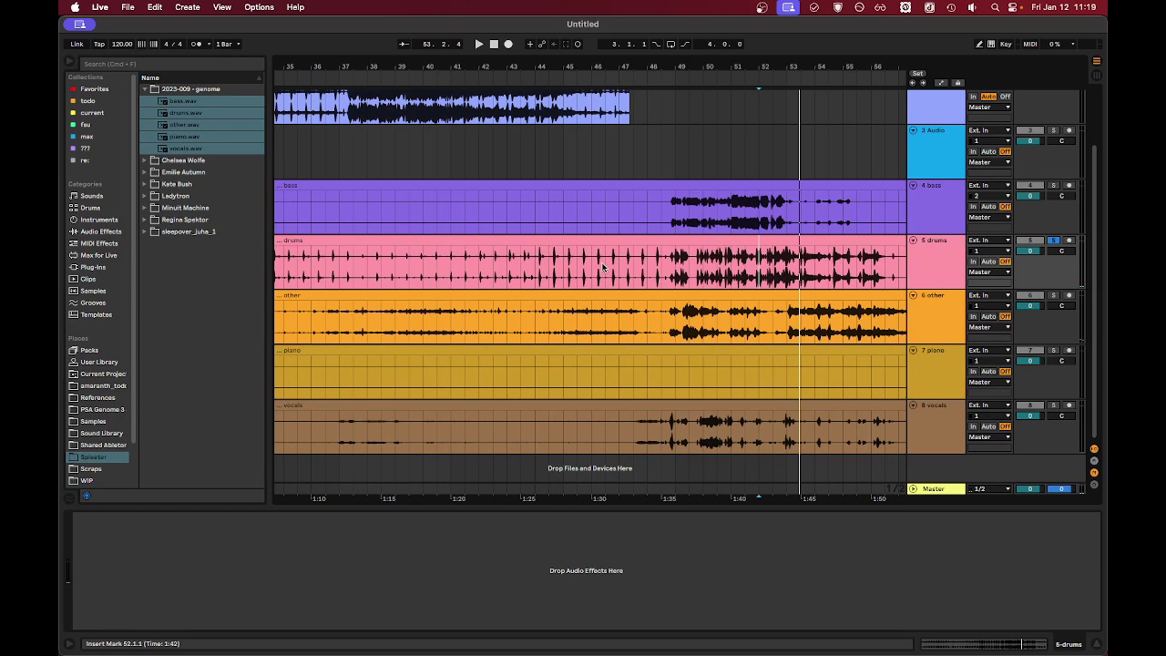
{"action": "scroll", "coordinate": [588, 290], "scroll_direction": "left", "scroll_amount": 3}
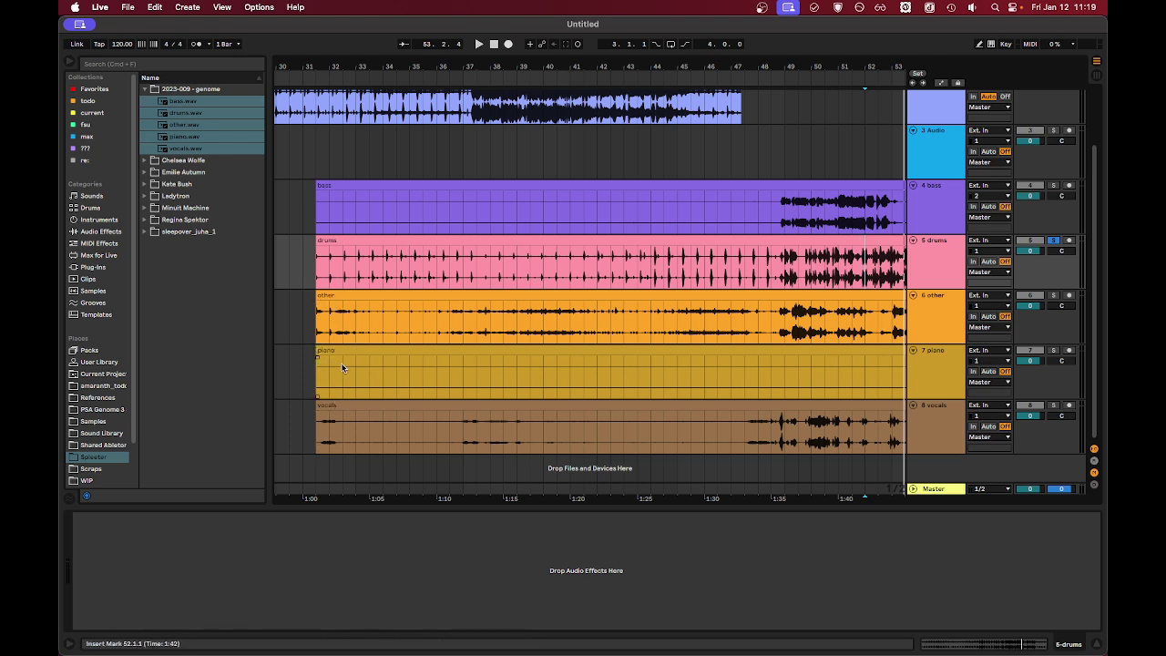
- Solo the other track instead of the drums and play it from 49.3.1
{"action": "scroll", "coordinate": [415, 364], "scroll_direction": "down", "scroll_amount": 3}
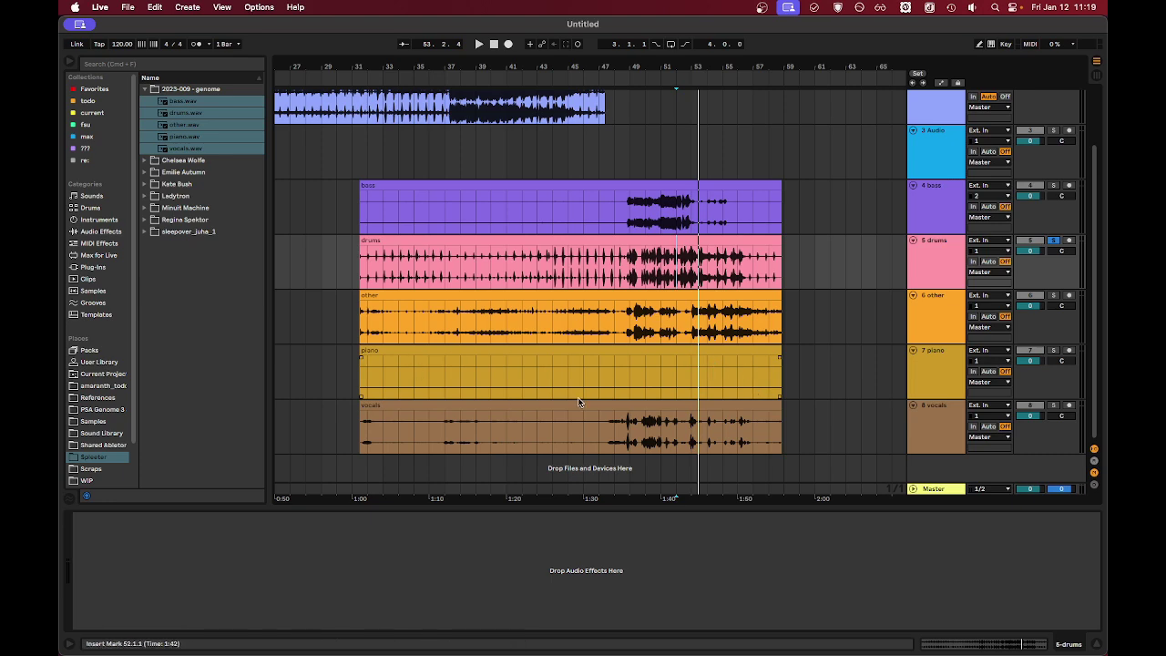
{"action": "scroll", "coordinate": [479, 319], "scroll_direction": "up", "scroll_amount": 4}
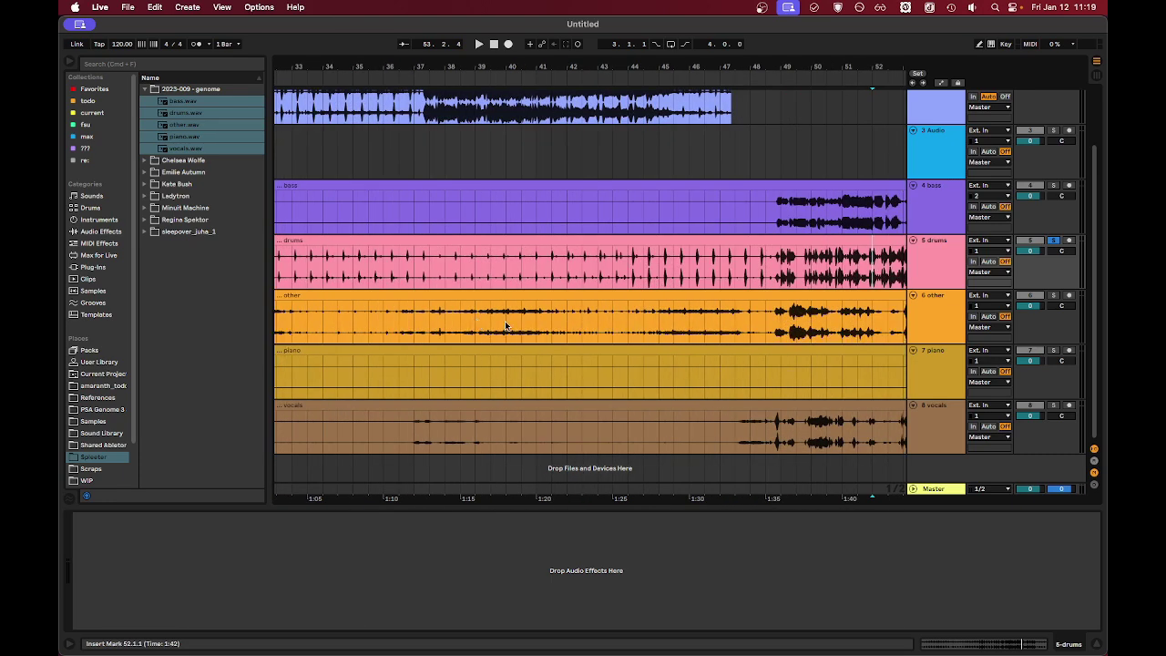
{"action": "scroll", "coordinate": [428, 335], "scroll_direction": "left", "scroll_amount": 3}
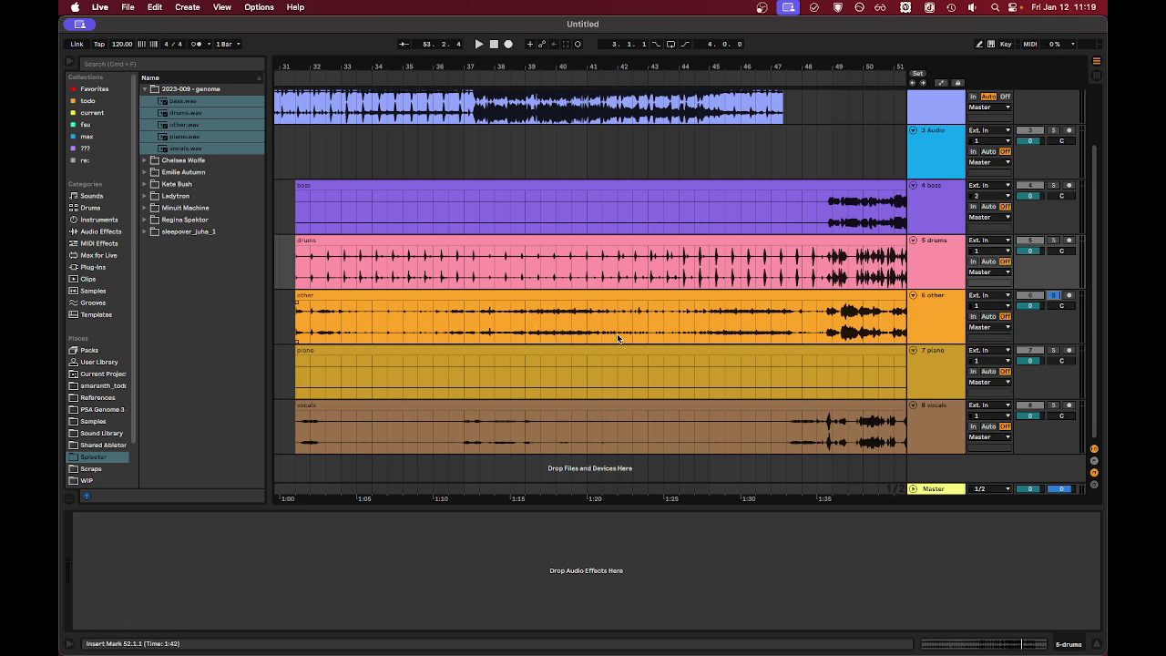
{"action": "scroll", "coordinate": [830, 322], "scroll_direction": "right", "scroll_amount": 3}
{"action": "left_click", "coordinate": [747, 324]}
{"action": "key", "text": "space"}
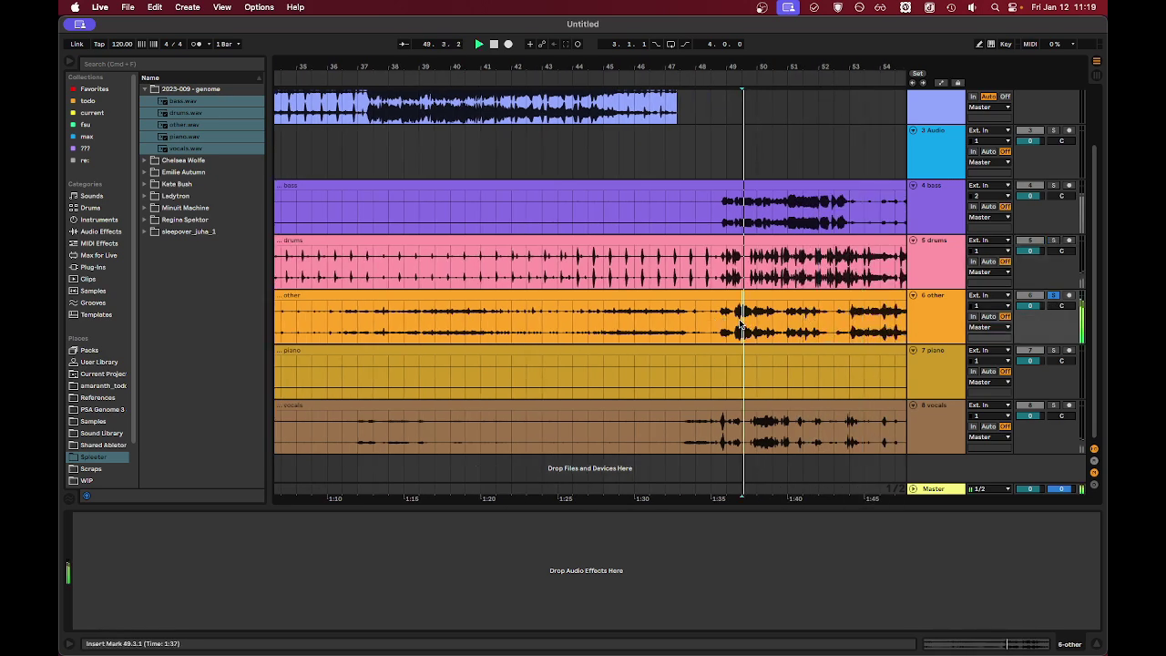
- Play the soloed other stem from 53.3.1, where its louder section begins
{"action": "scroll", "coordinate": [752, 325], "scroll_direction": "right", "scroll_amount": 3}
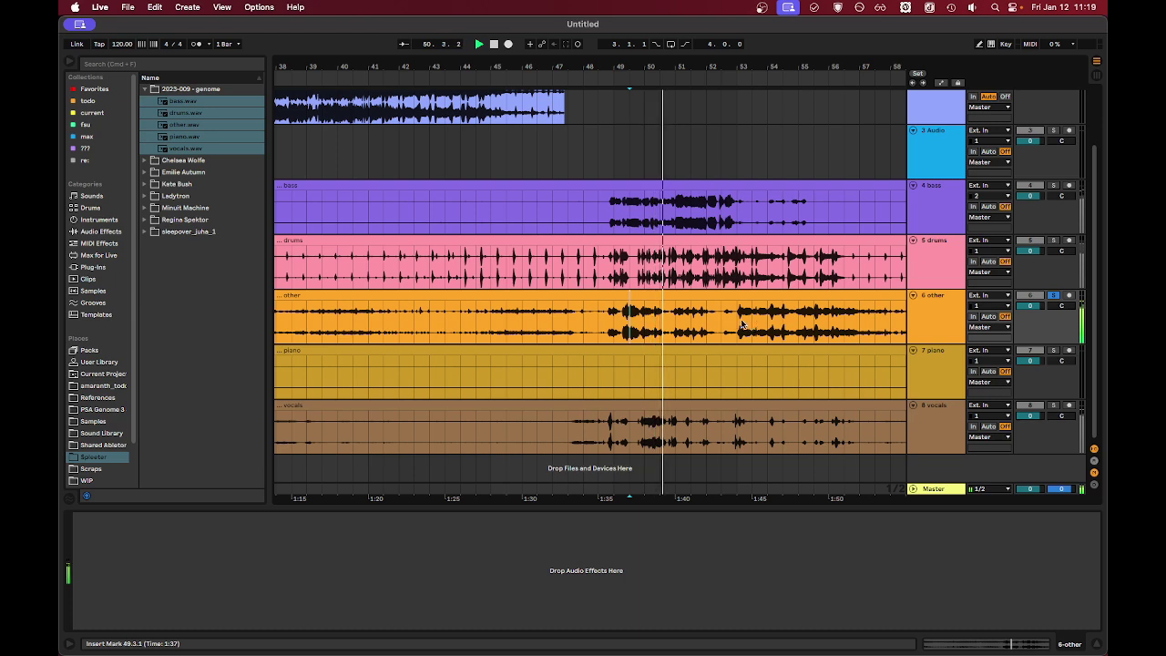
{"action": "left_click", "coordinate": [755, 326]}
{"action": "scroll", "coordinate": [754, 325], "scroll_direction": "right", "scroll_amount": 5}
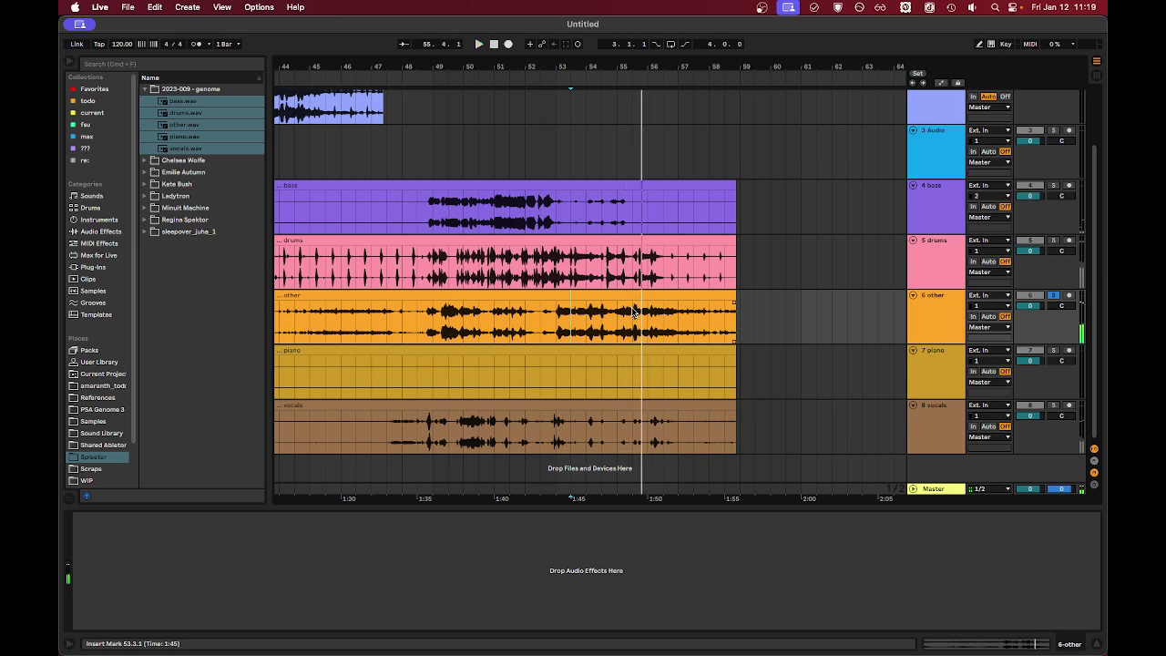
- Select the other stem from 49.2.1 to 50.1.1 and play it from there
{"action": "key", "text": "minus"}
{"action": "key", "text": "plus"}
{"action": "key", "text": "plus"}
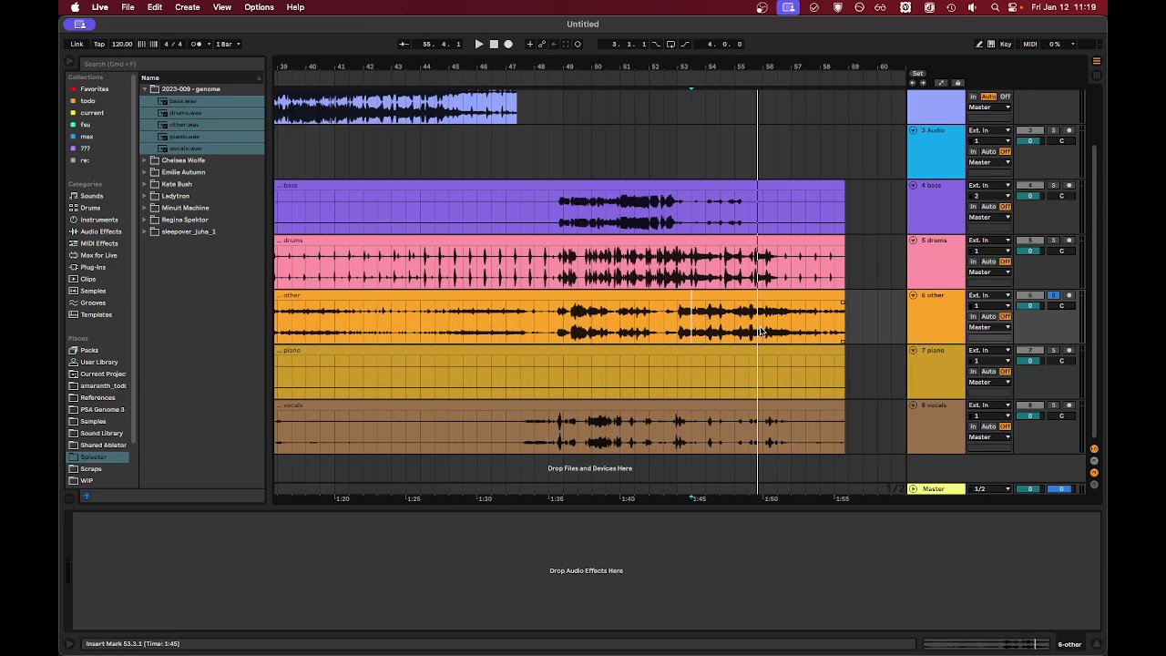
{"action": "key", "text": "plus"}
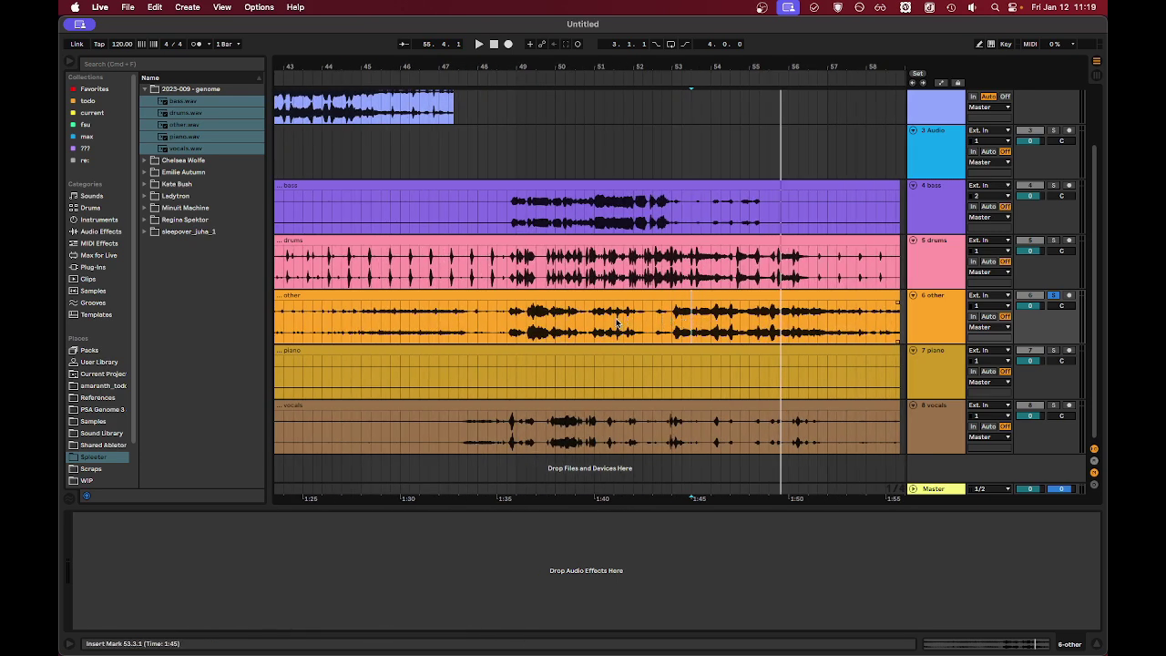
{"action": "left_click_drag", "start_coordinate": [529, 307], "coordinate": [548, 310]}
{"action": "key", "text": "plus"}
{"action": "key", "text": "plus"}
{"action": "key", "text": "space"}
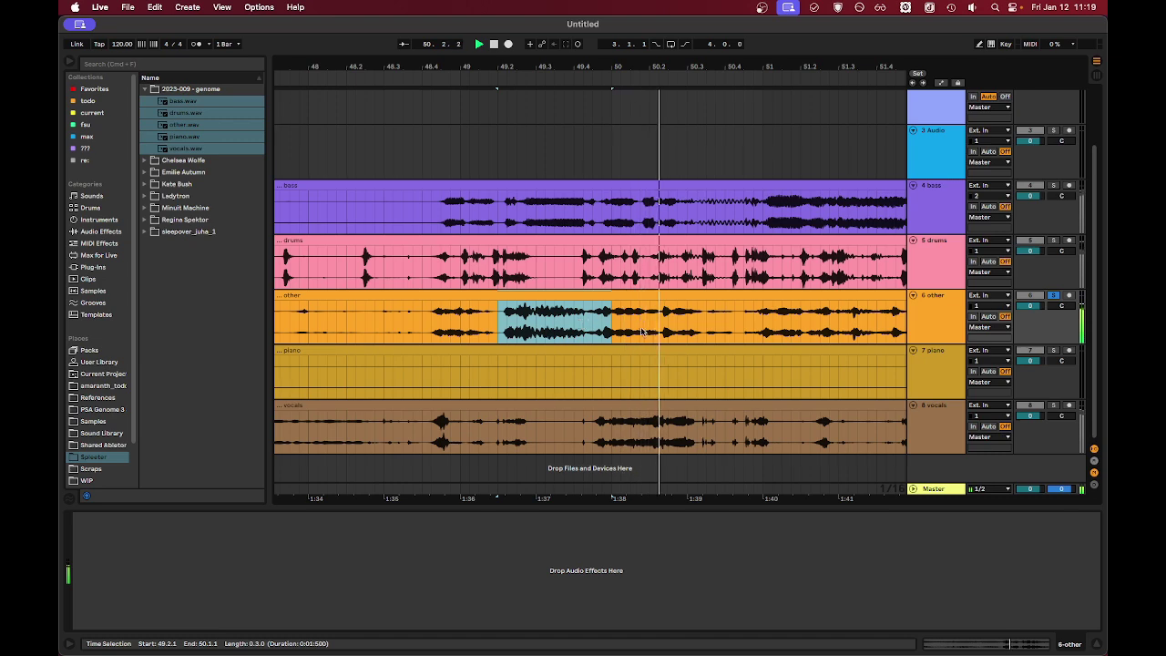
{"action": "key", "text": "minus"}
{"action": "key", "text": "minus"}
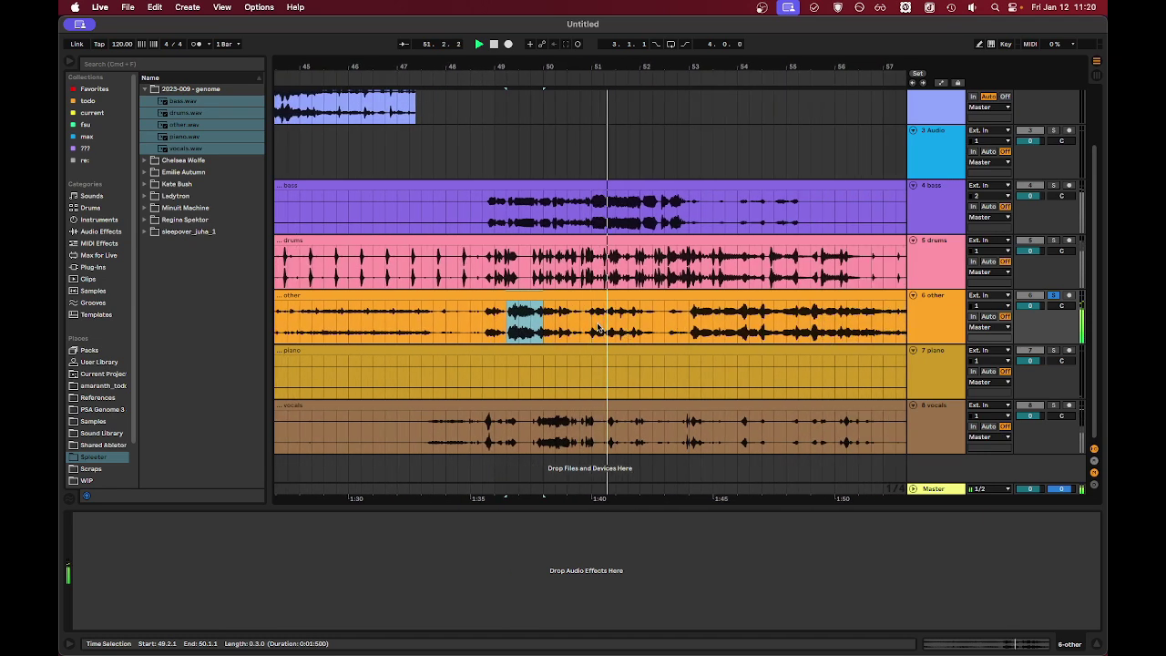
{"action": "key", "text": "space"}
- Split out the other stem's section from 50.4.1 to 51.4.1 and move it to 51.1.1 on a new audio track below
{"action": "left_click_drag", "start_coordinate": [580, 312], "coordinate": [624, 304]}
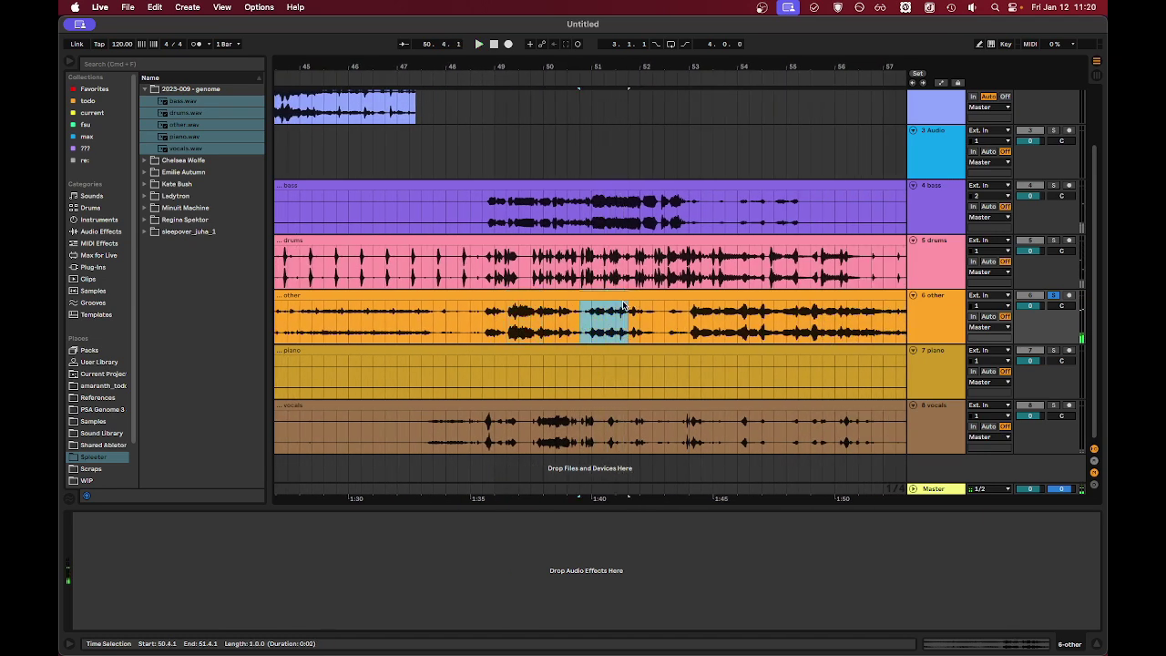
{"action": "key", "text": "super+e"}
{"action": "left_click", "coordinate": [922, 318]}
{"action": "key", "text": "super+t"}
{"action": "scroll", "coordinate": [717, 376], "scroll_direction": "down", "scroll_amount": 2}
{"action": "left_click_drag", "start_coordinate": [612, 243], "coordinate": [624, 297]}
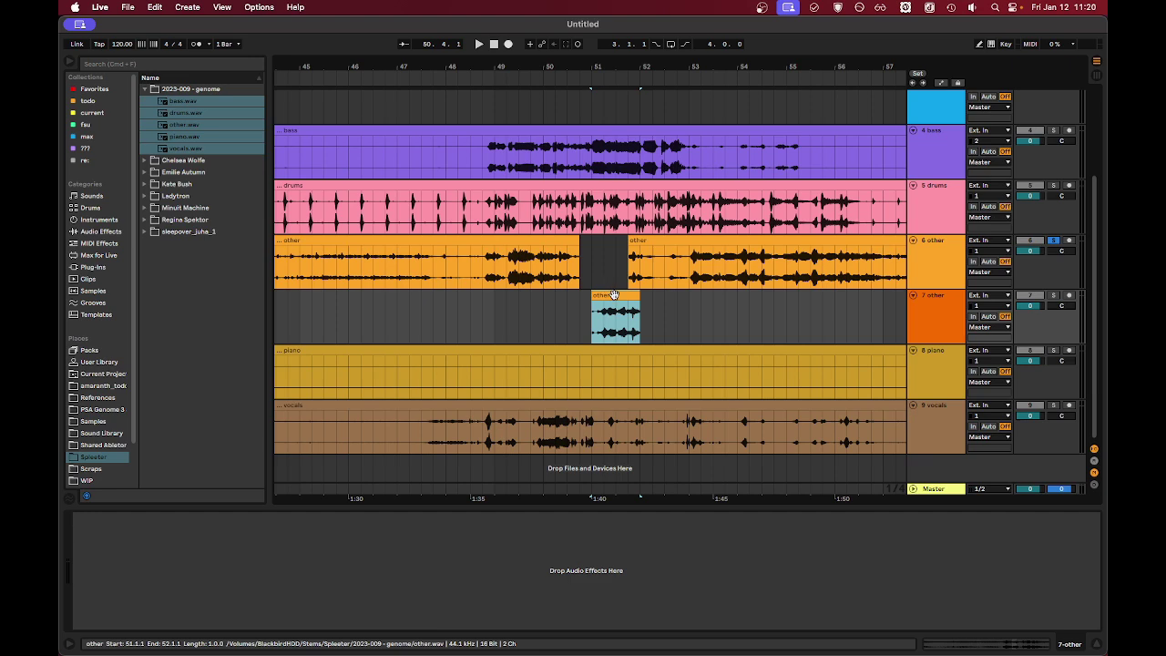
- Turn on warping for the separated other clip and set its warp mode to Complex
{"action": "double_click", "coordinate": [614, 295]}
{"action": "left_click", "coordinate": [189, 515]}
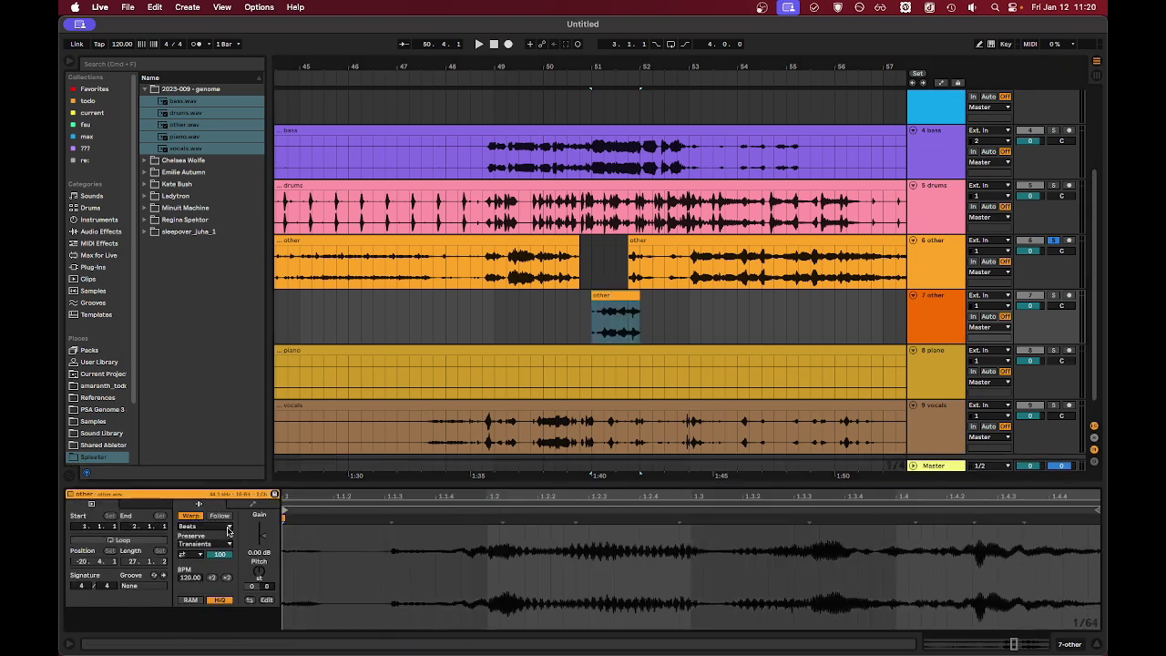
{"action": "left_click", "coordinate": [205, 527]}
{"action": "left_click", "coordinate": [205, 575]}
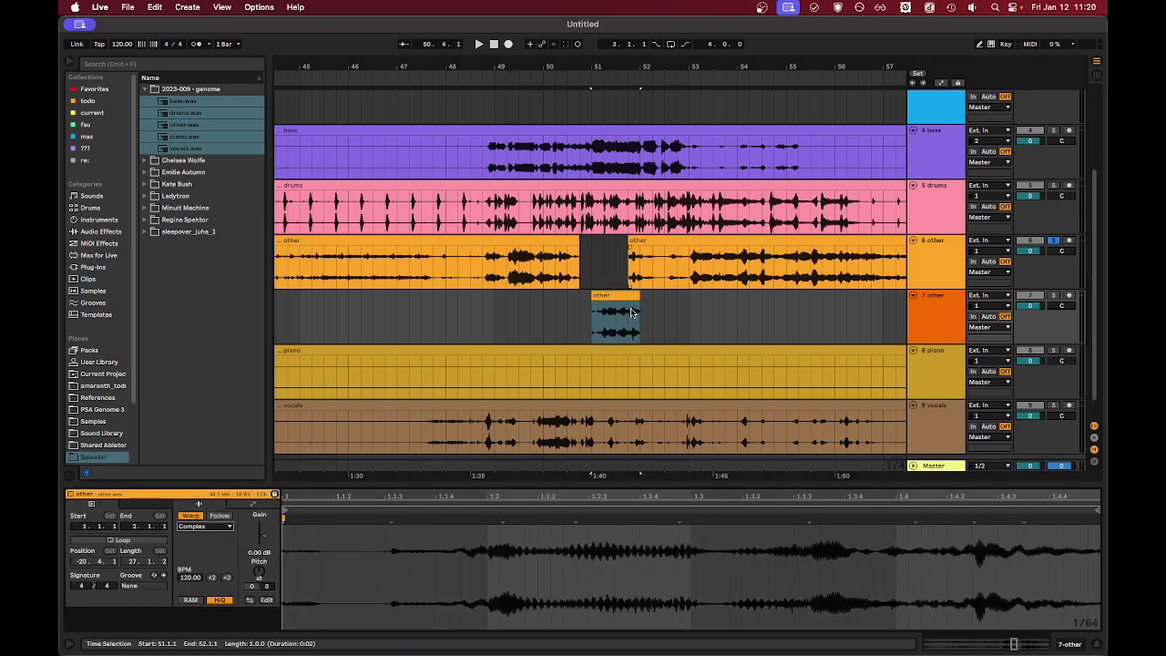
- Double the separated clip's tempo value to 240 BPM and play it with track 7 soloed
{"action": "left_click", "coordinate": [334, 547]}
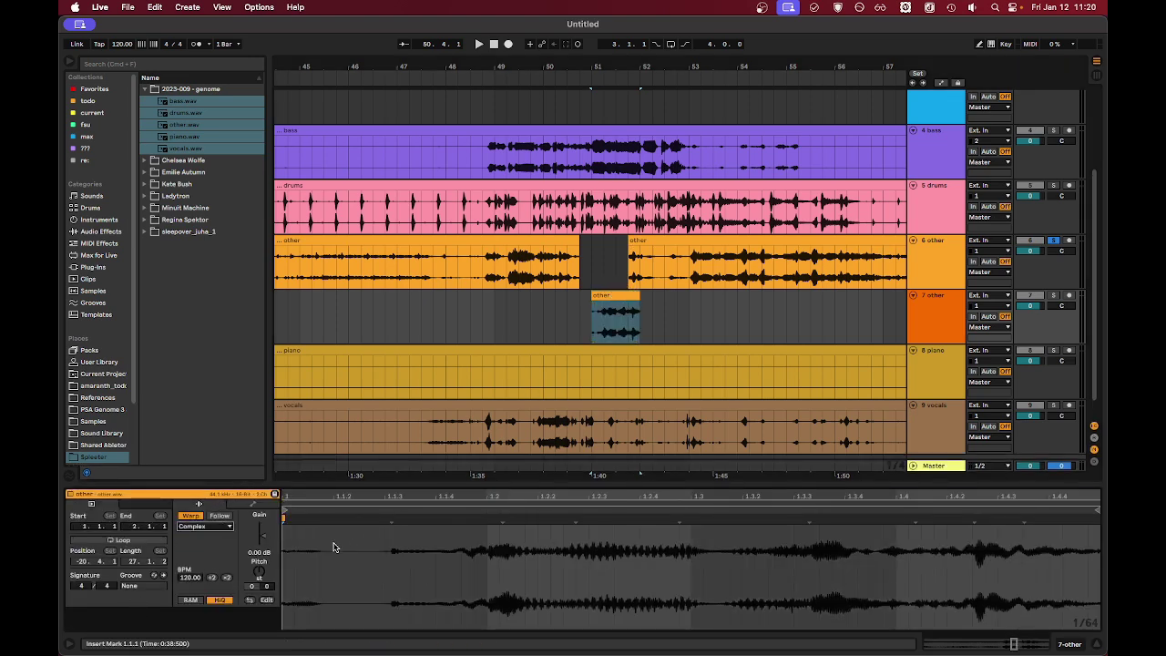
{"action": "left_click", "coordinate": [227, 579]}
{"action": "key", "text": "space"}
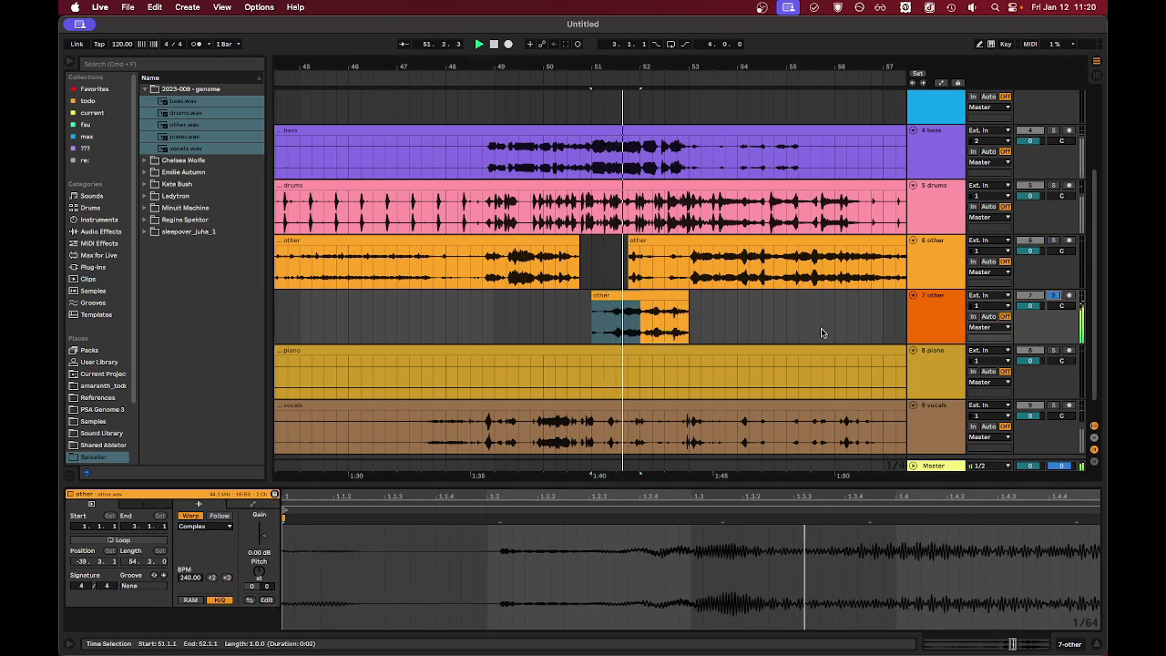
{"action": "key", "text": "plus"}
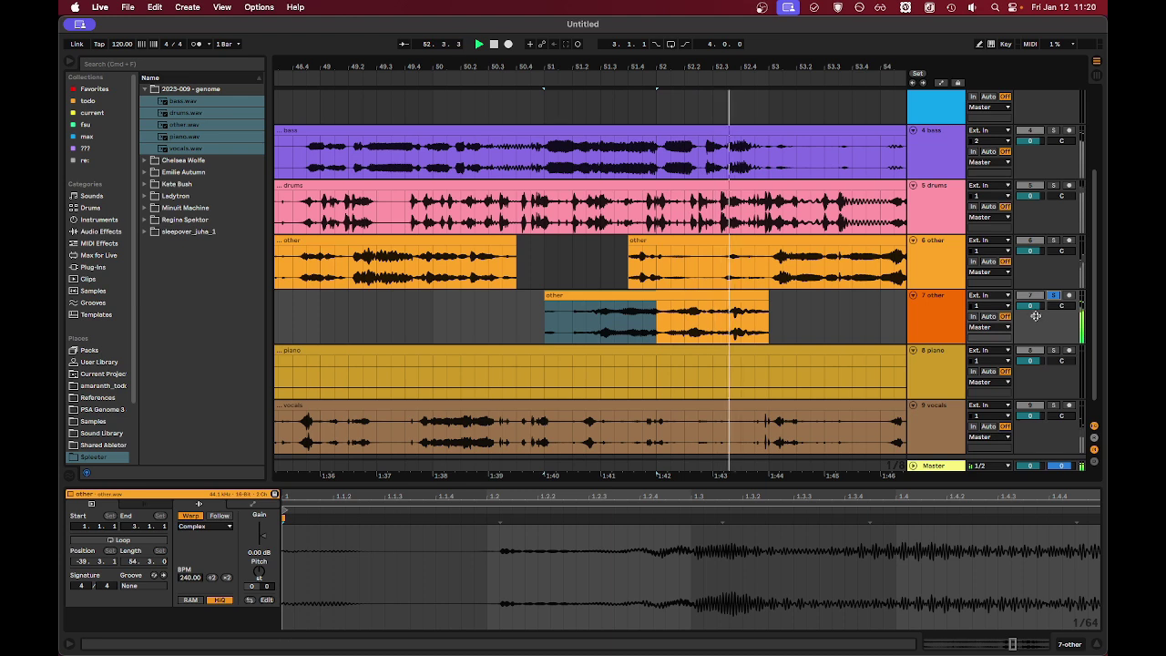
- Raise the separated clip's gain to 10.1 dB and its pitch to +13 semitones while playing it back
{"action": "left_click_drag", "start_coordinate": [262, 536], "coordinate": [263, 530]}
{"action": "key", "text": "space"}
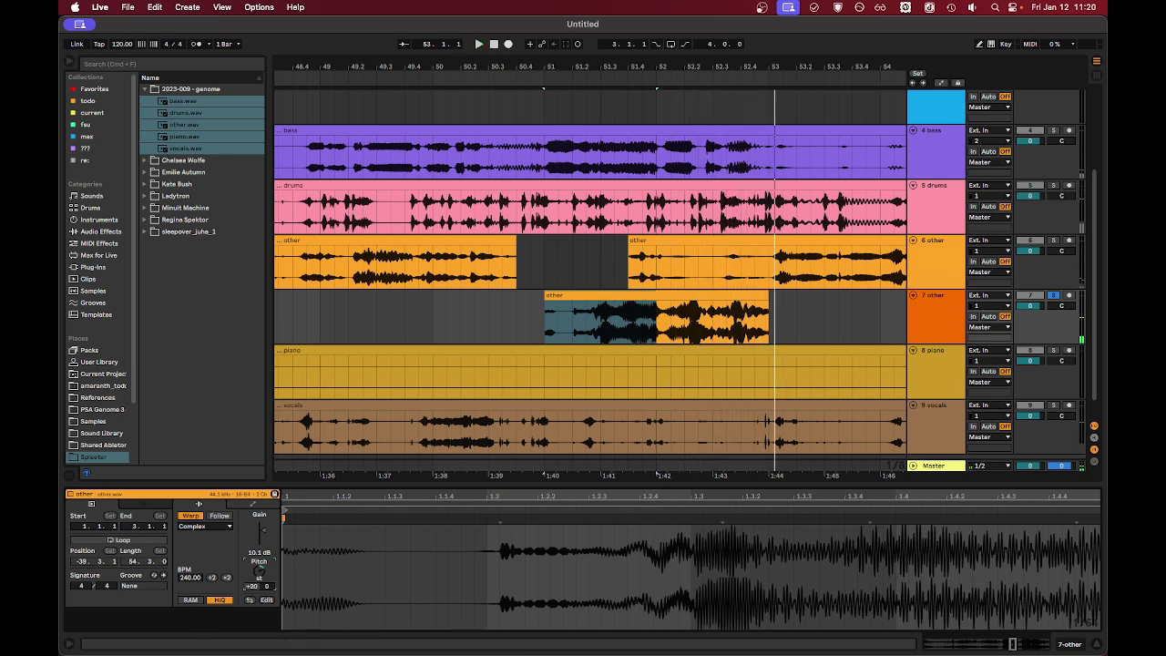
{"action": "key", "text": "space"}
{"action": "key", "text": "space"}
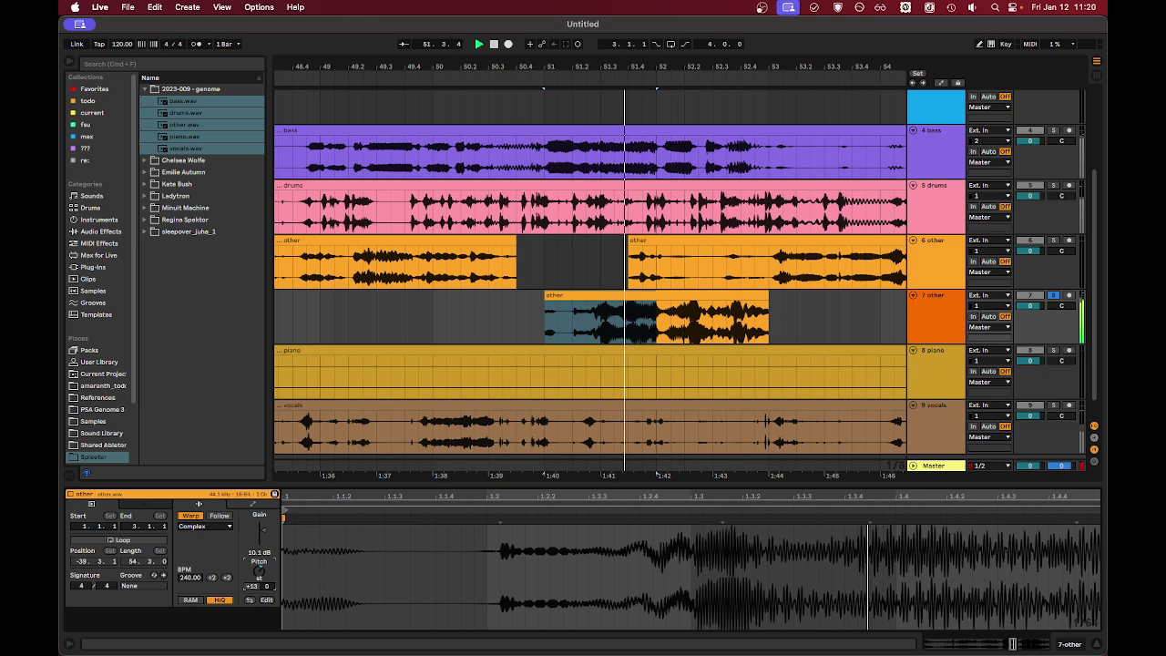
{"action": "key", "text": "space"}
- Search the browser for a reverb and add the Reverb effect to track 7
{"action": "left_click", "coordinate": [1068, 646]}
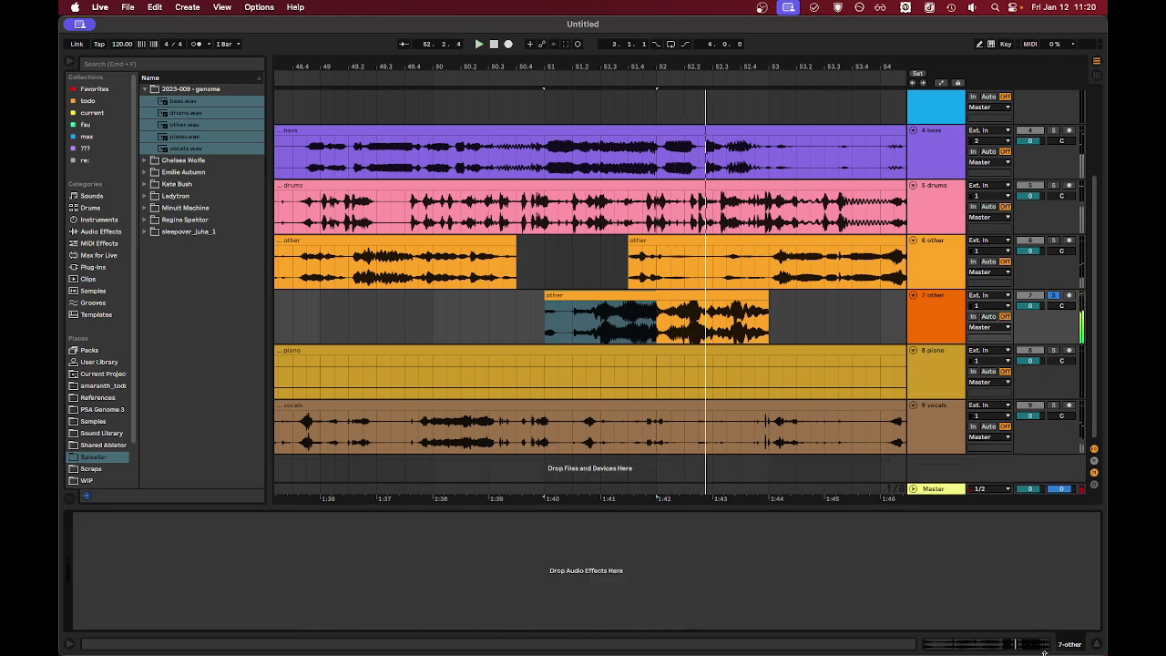
{"action": "key", "text": "super+f"}
{"action": "type", "text": "rever"}
{"action": "key", "text": "Down"}
{"action": "key", "text": "Return"}
- Set the Reverb's decay to 7.48 s and its dry/wet to 46 %, and play the clip with it
{"action": "left_click_drag", "start_coordinate": [218, 613], "coordinate": [217, 563]}
{"action": "mouse_move", "coordinate": [374, 611]}
{"action": "left_mouse_down"}
{"action": "mouse_move", "coordinate": [373, 641]}
{"action": "mouse_move", "coordinate": [374, 628]}
{"action": "left_mouse_up"}
{"action": "key", "text": "space"}
{"action": "key", "text": "space"}
{"action": "key", "text": "space"}
- Solo the vocals track instead of track 7 and play it from 50.1.1
{"action": "scroll", "coordinate": [667, 258], "scroll_direction": "down", "scroll_amount": 5}
{"action": "scroll", "coordinate": [674, 274], "scroll_direction": "left", "scroll_amount": 3}
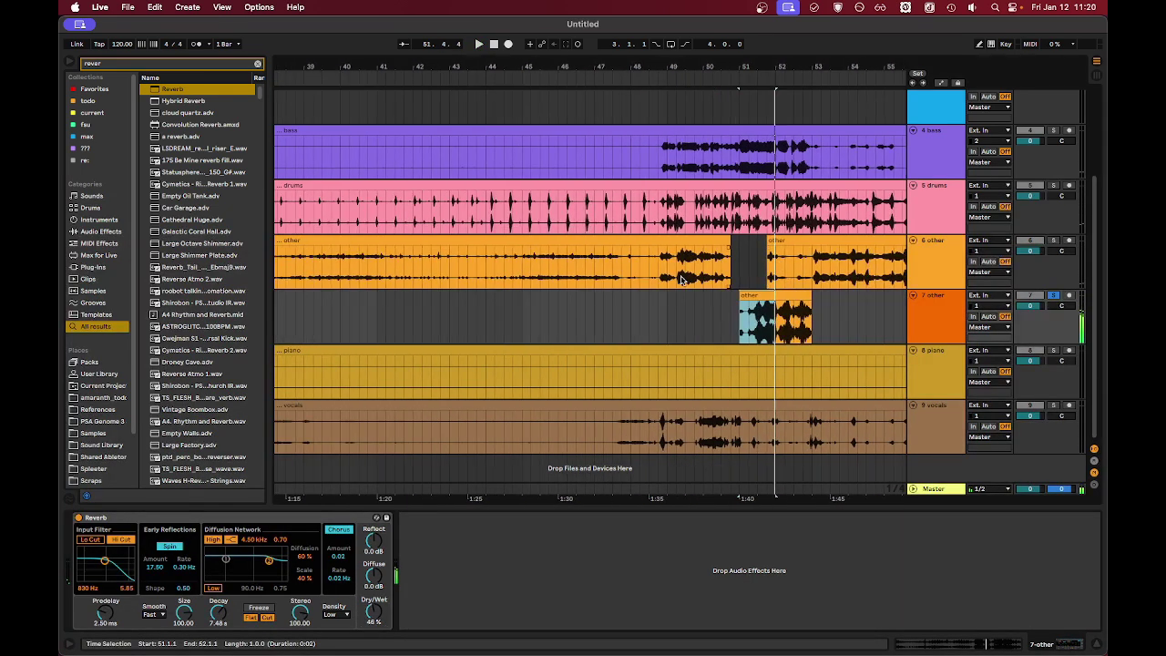
{"action": "scroll", "coordinate": [684, 280], "scroll_direction": "down", "scroll_amount": 4}
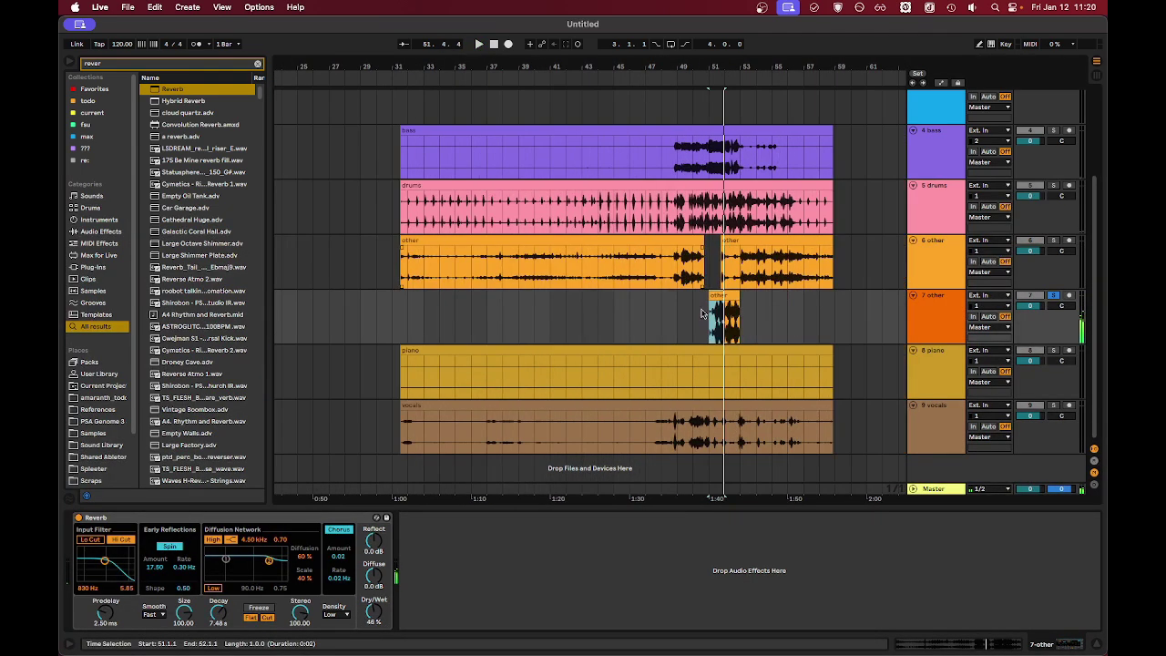
{"action": "left_click", "coordinate": [1054, 407]}
{"action": "scroll", "coordinate": [711, 432], "scroll_direction": "up", "scroll_amount": 3}
{"action": "left_click", "coordinate": [724, 434]}
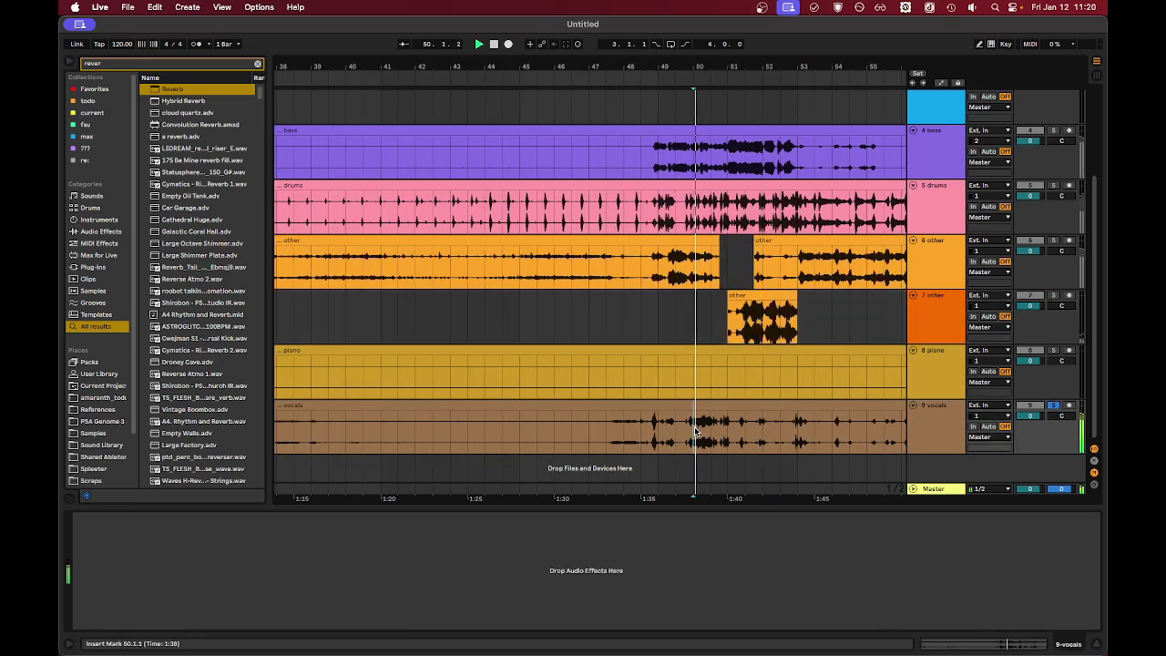
- Split the vocals clip at 50.3.3 and 52.4.3 to isolate that section
{"action": "scroll", "coordinate": [728, 434], "scroll_direction": "up", "scroll_amount": 4}
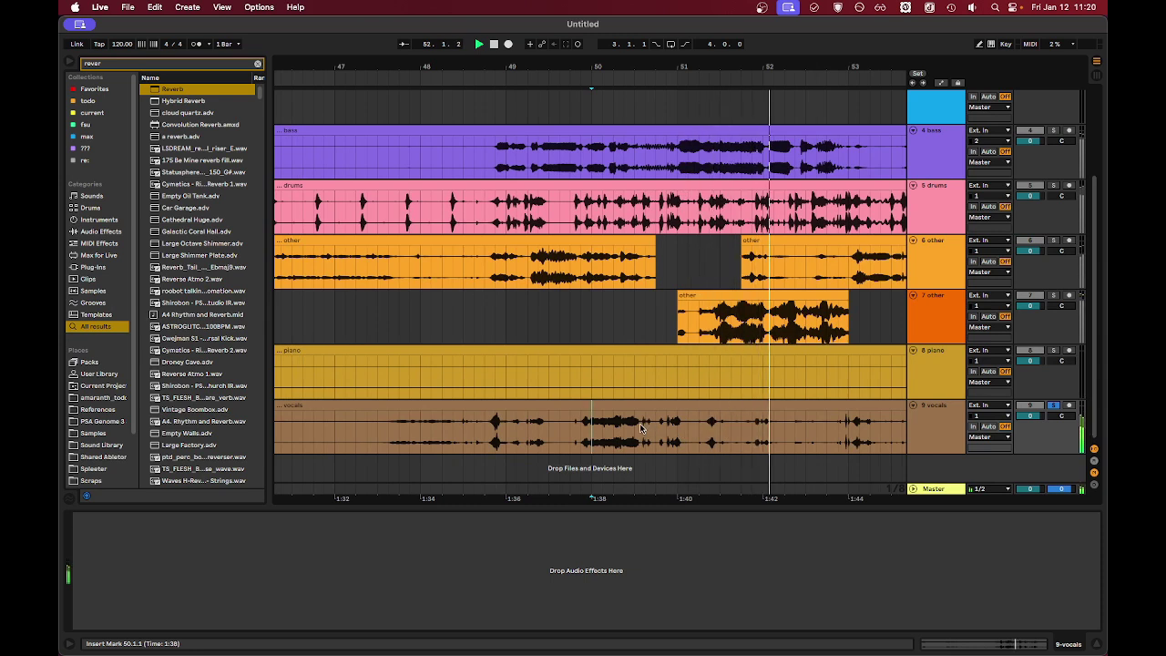
{"action": "left_click_drag", "start_coordinate": [644, 424], "coordinate": [839, 419]}
{"action": "key", "text": "super+e"}
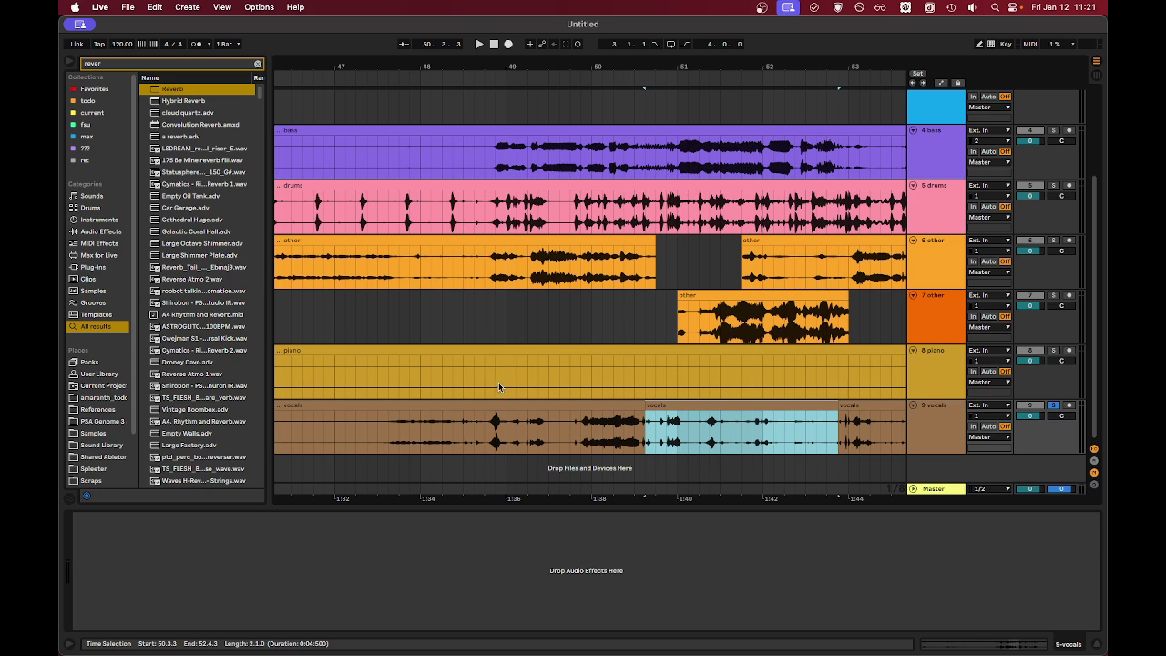
- Open the piano clip's settings and raise its gain to 24 dB
{"action": "scroll", "coordinate": [499, 385], "scroll_direction": "down", "scroll_amount": 5}
{"action": "scroll", "coordinate": [510, 381], "scroll_direction": "left", "scroll_amount": 2}
{"action": "scroll", "coordinate": [504, 380], "scroll_direction": "down", "scroll_amount": 1}
{"action": "key", "text": "minus"}
{"action": "key", "text": "minus"}
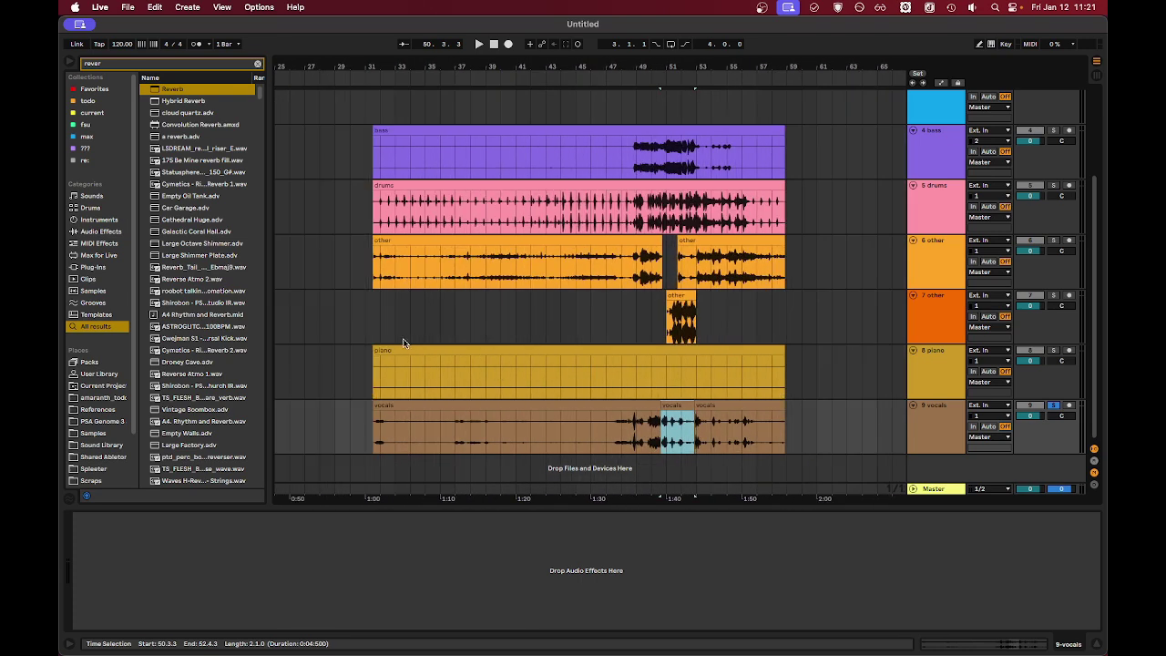
{"action": "left_click", "coordinate": [419, 351]}
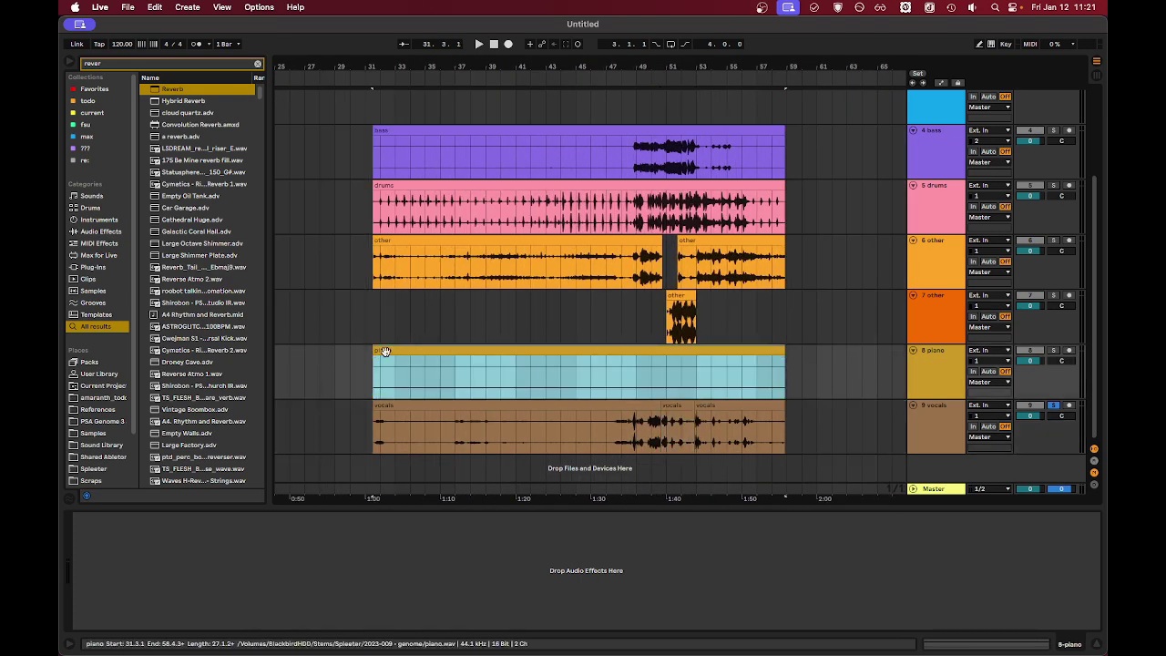
{"action": "double_click", "coordinate": [599, 350]}
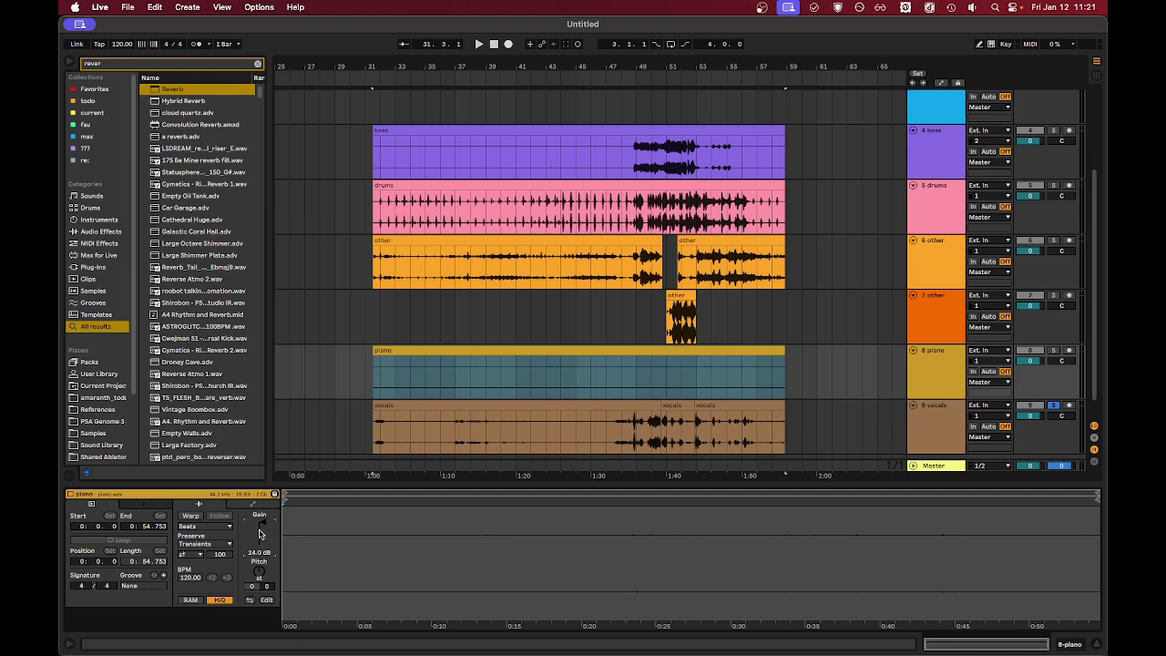
- Consolidate the boosted piano clip and set the new clip's gain to 5.75 dB
{"action": "left_click", "coordinate": [603, 351]}
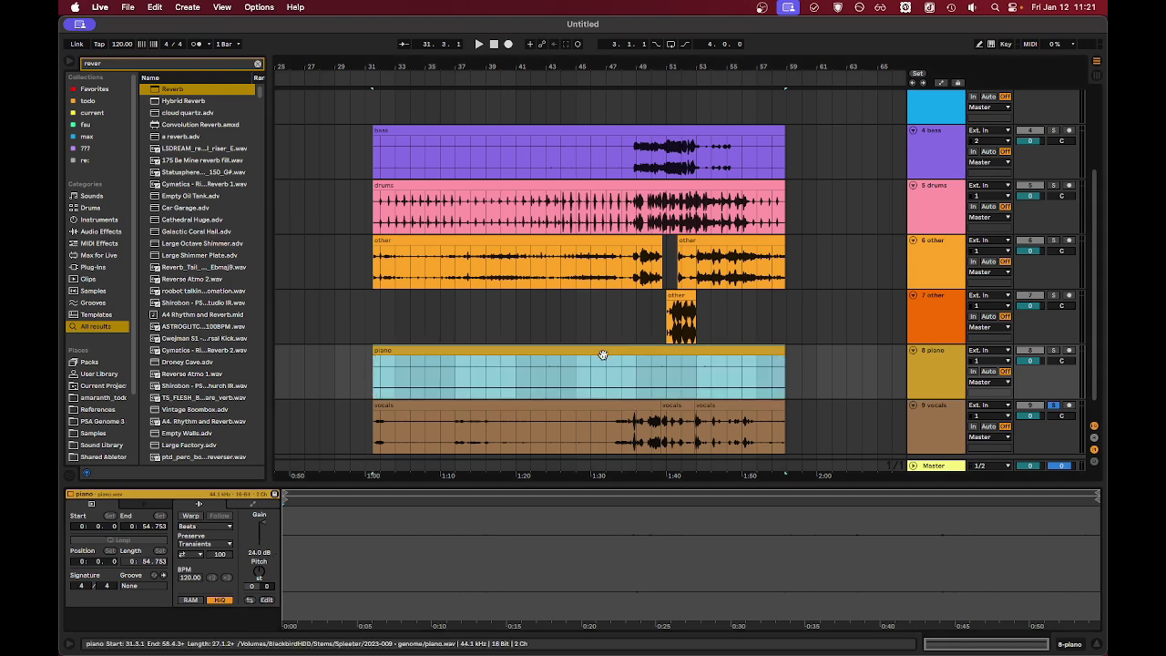
{"action": "key", "text": "super+j"}
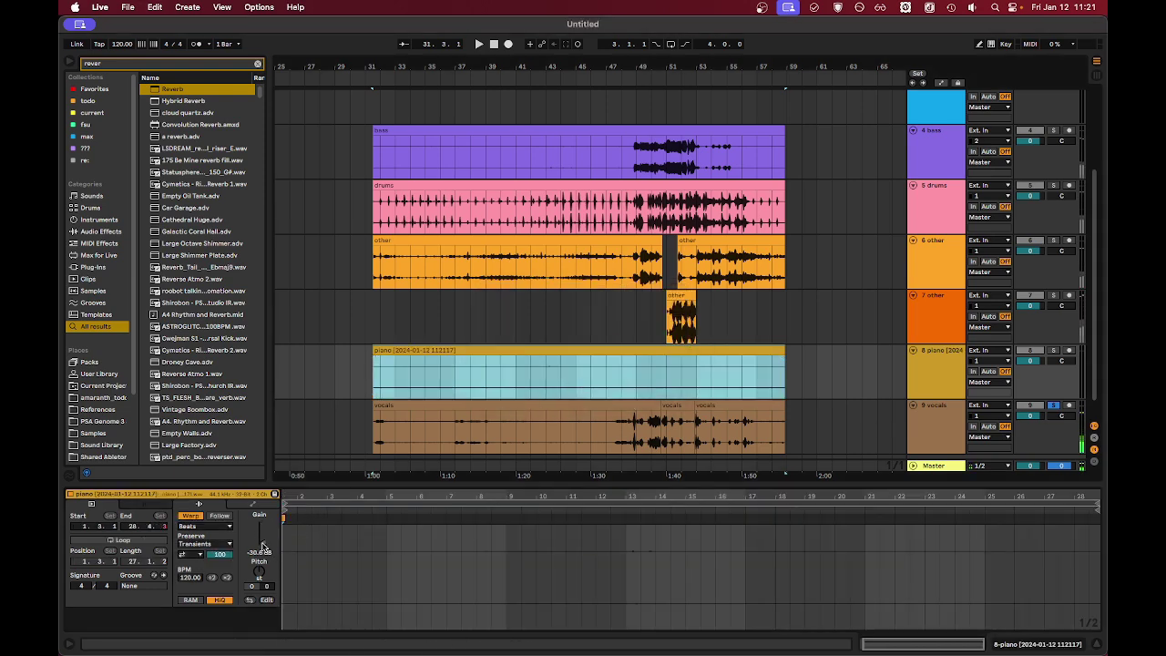
{"action": "left_click_drag", "start_coordinate": [262, 545], "coordinate": [263, 510]}
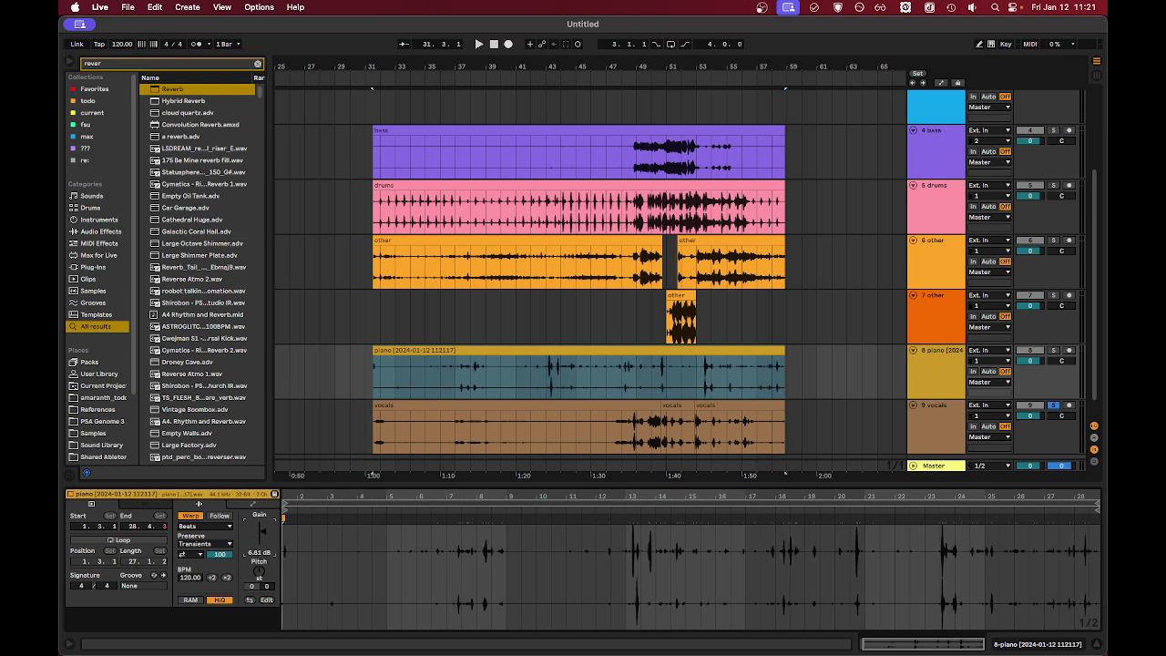
- Solo the piano track instead of the vocals, and raise the piano clip's gain to 16.2 dB while playing it
{"action": "scroll", "coordinate": [506, 411], "scroll_direction": "up", "scroll_amount": 5}
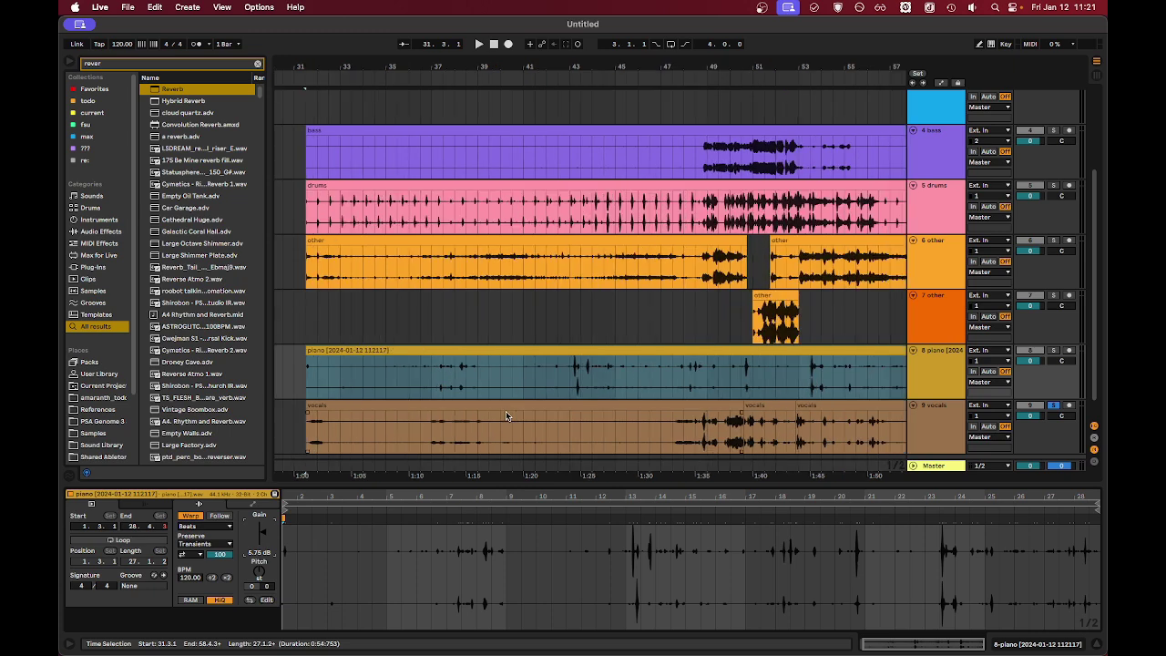
{"action": "left_click", "coordinate": [482, 381]}
{"action": "scroll", "coordinate": [483, 383], "scroll_direction": "left", "scroll_amount": 2}
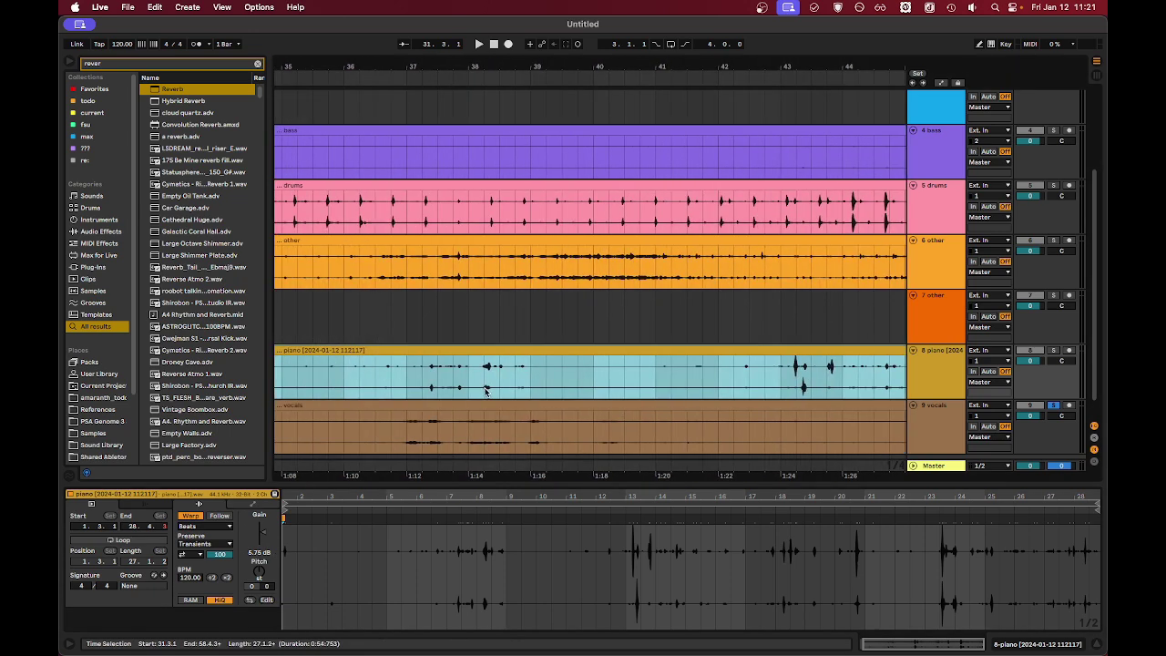
{"action": "scroll", "coordinate": [486, 391], "scroll_direction": "down", "scroll_amount": 2}
{"action": "scroll", "coordinate": [620, 392], "scroll_direction": "left", "scroll_amount": 4}
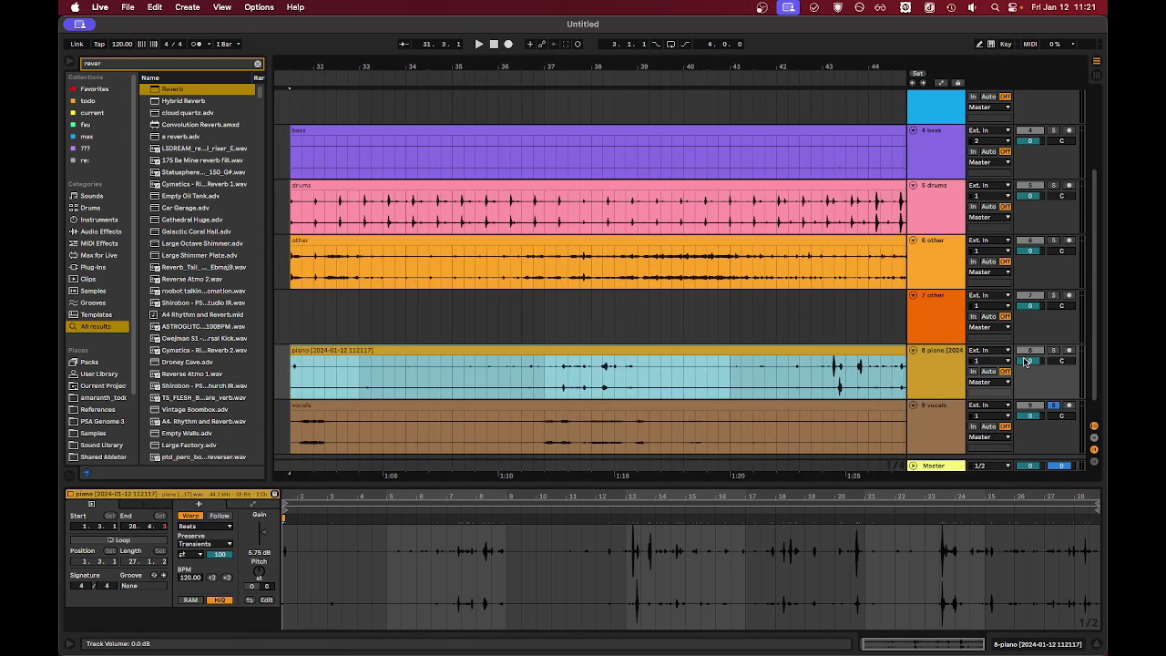
{"action": "left_click", "coordinate": [1053, 350]}
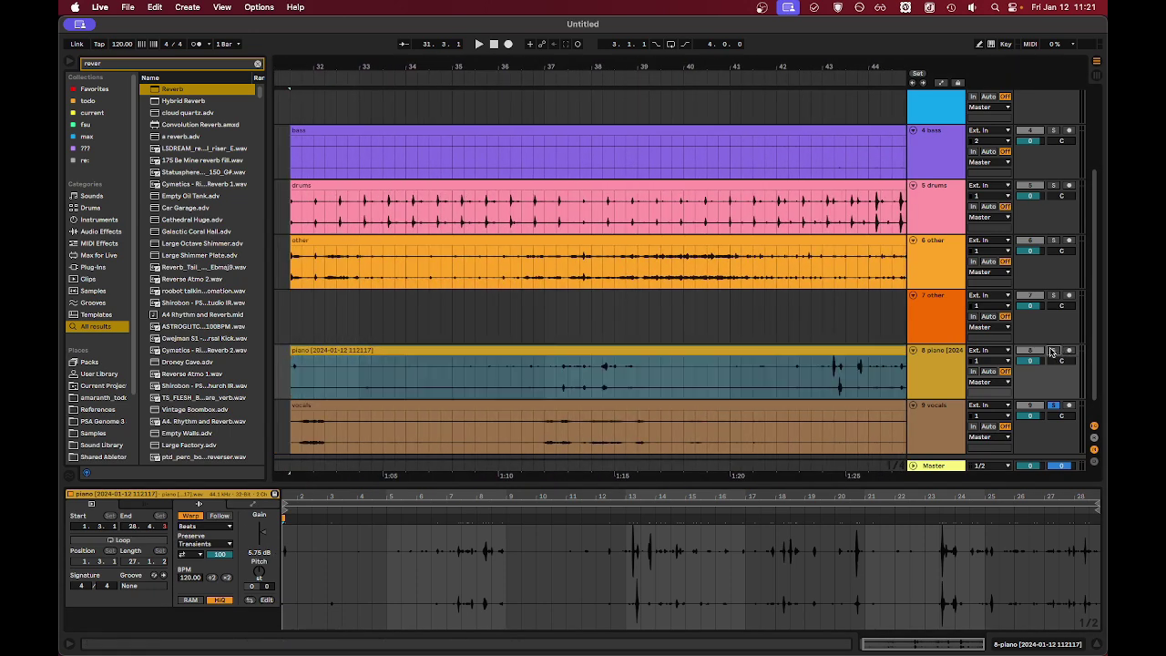
{"action": "left_click", "coordinate": [557, 379]}
{"action": "key", "text": "space"}
{"action": "scroll", "coordinate": [608, 375], "scroll_direction": "up", "scroll_amount": 2}
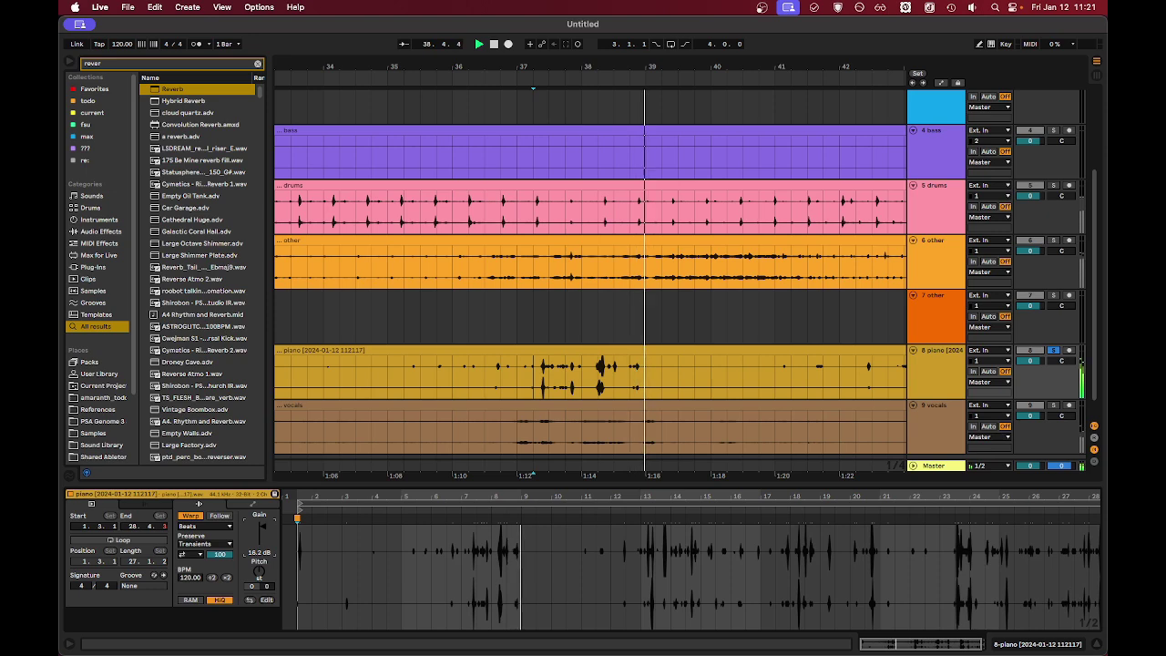
- Audition the piano clip from 37.3.1, 43.4.1 and 48.3.1
{"action": "left_click", "coordinate": [554, 375]}
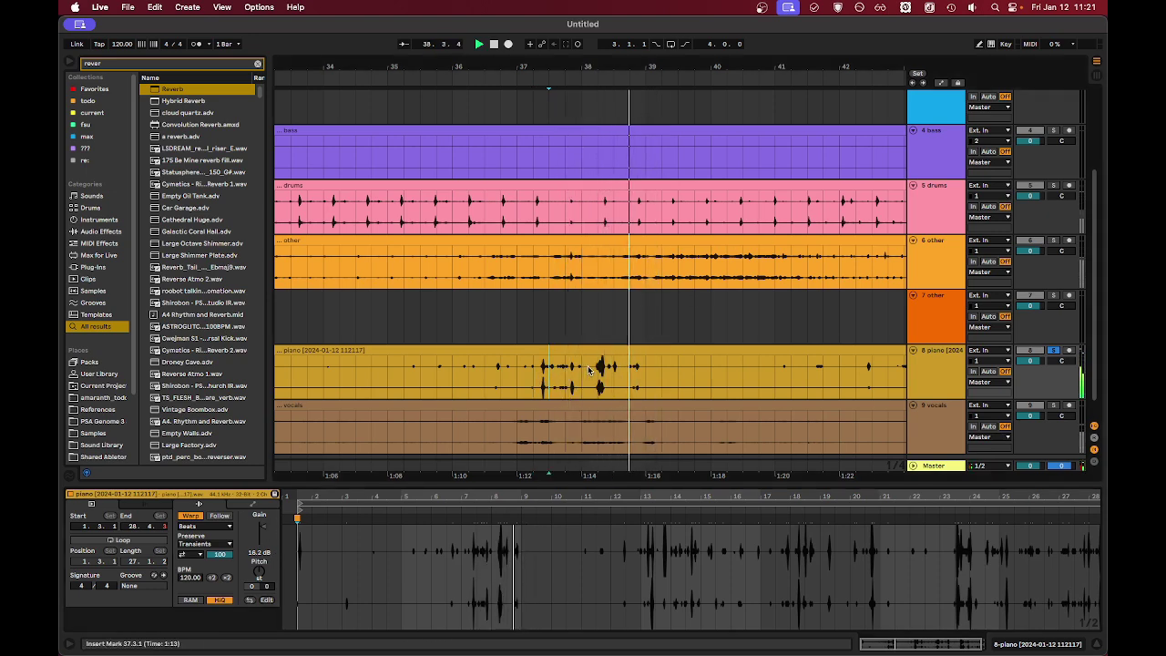
{"action": "scroll", "coordinate": [660, 367], "scroll_direction": "right", "scroll_amount": 5}
{"action": "key", "text": "space"}
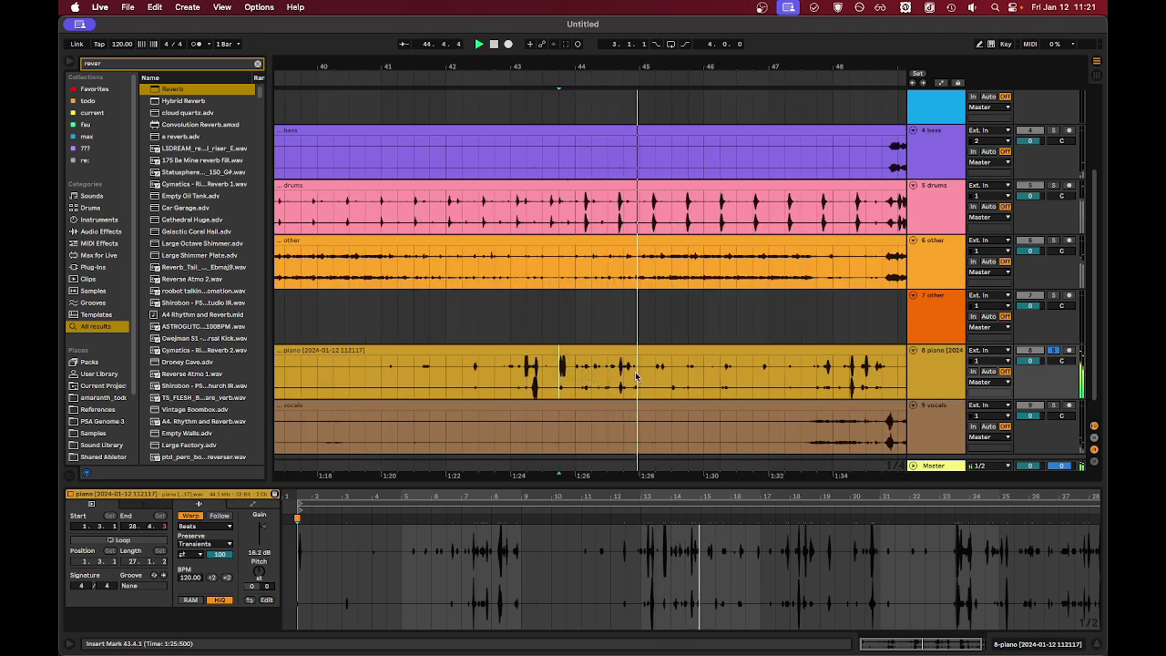
{"action": "scroll", "coordinate": [629, 373], "scroll_direction": "right", "scroll_amount": 3}
{"action": "left_click", "coordinate": [671, 379]}
{"action": "scroll", "coordinate": [669, 379], "scroll_direction": "right", "scroll_amount": 5}
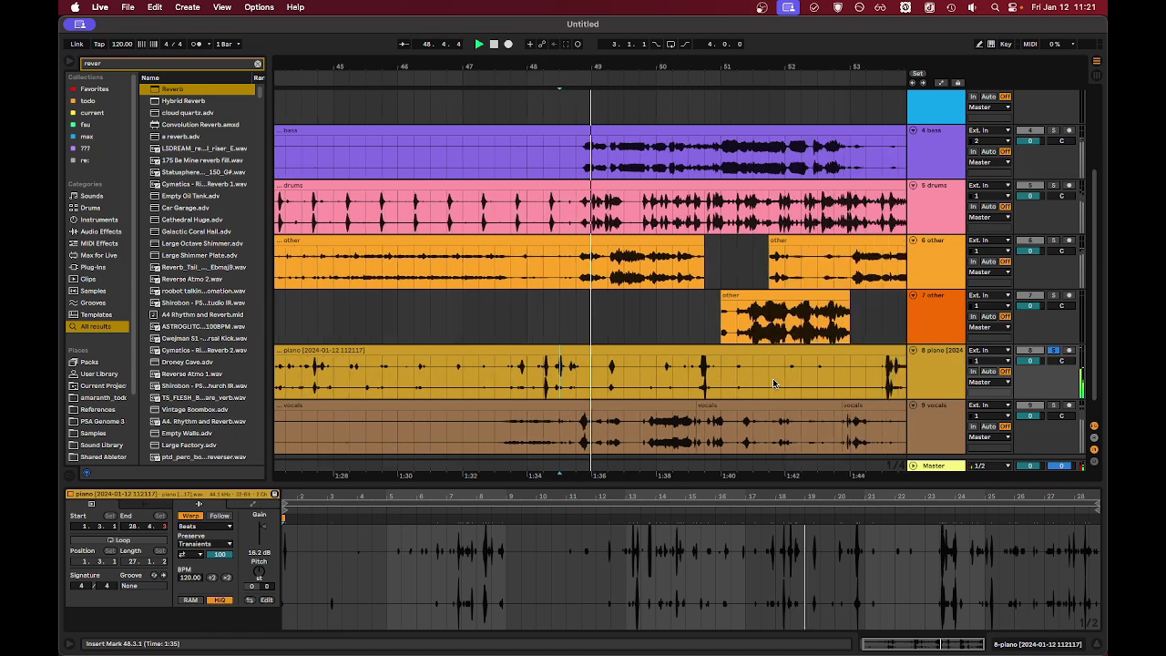
- Audition the end of the piano clip from 53.3.1, 54.3.1 and 56.1.1, and stop playback
{"action": "left_click", "coordinate": [696, 381]}
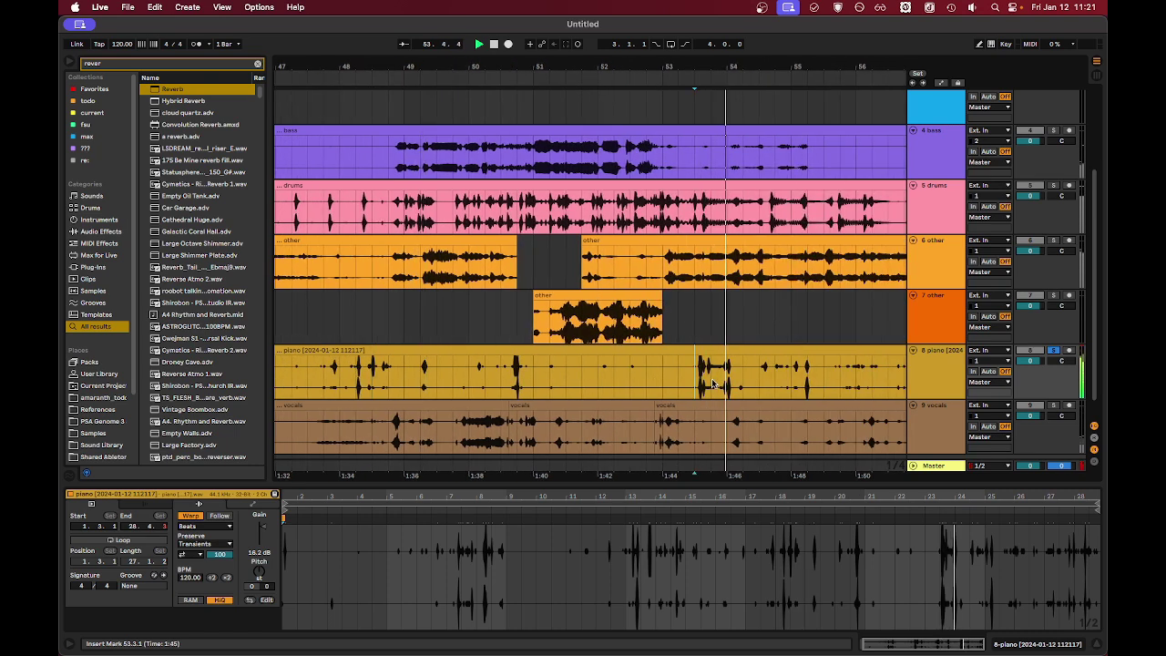
{"action": "left_click", "coordinate": [762, 375]}
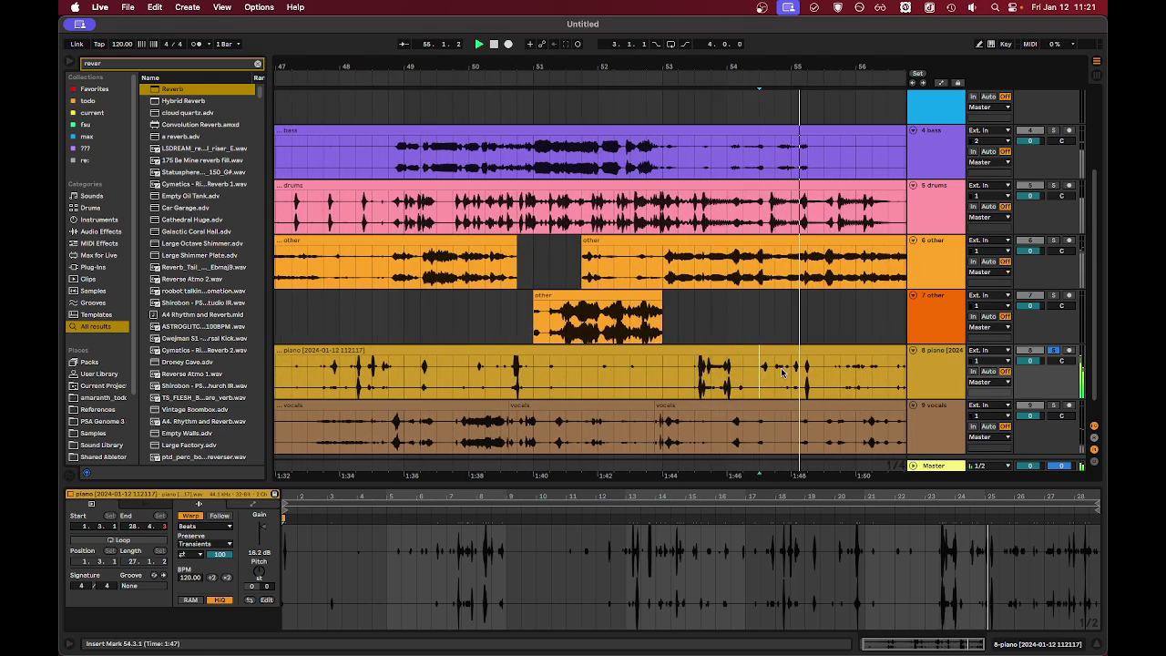
{"action": "scroll", "coordinate": [729, 375], "scroll_direction": "right", "scroll_amount": 3}
{"action": "left_click", "coordinate": [669, 379]}
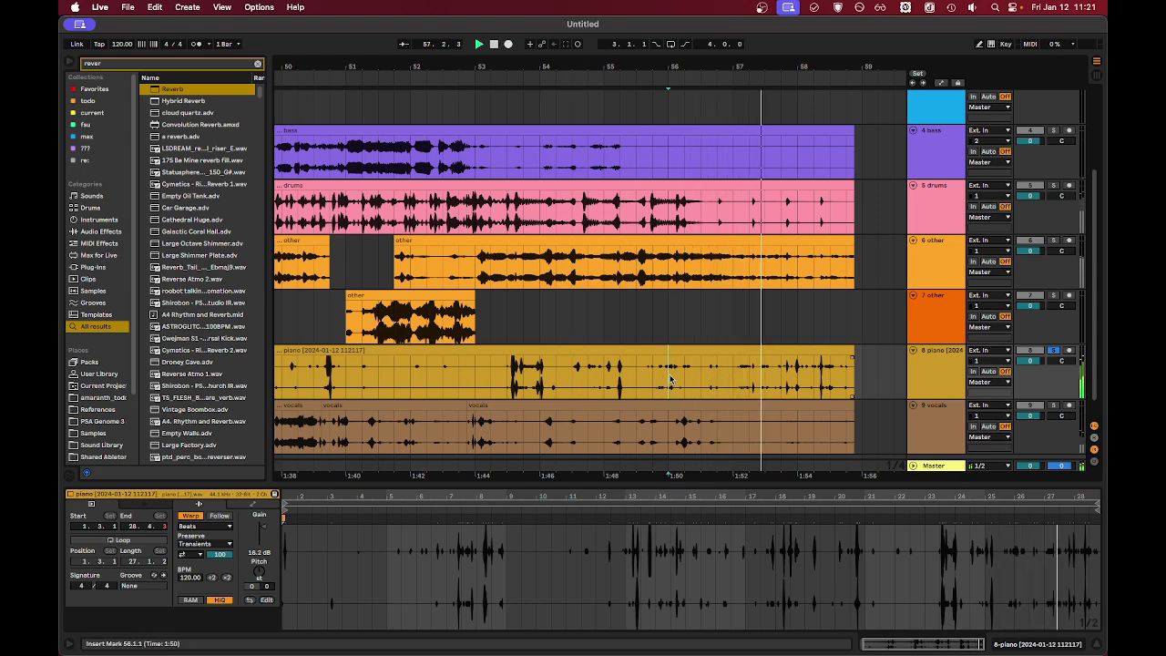
{"action": "scroll", "coordinate": [670, 379], "scroll_direction": "down", "scroll_amount": 3}
{"action": "scroll", "coordinate": [669, 376], "scroll_direction": "left", "scroll_amount": 2}
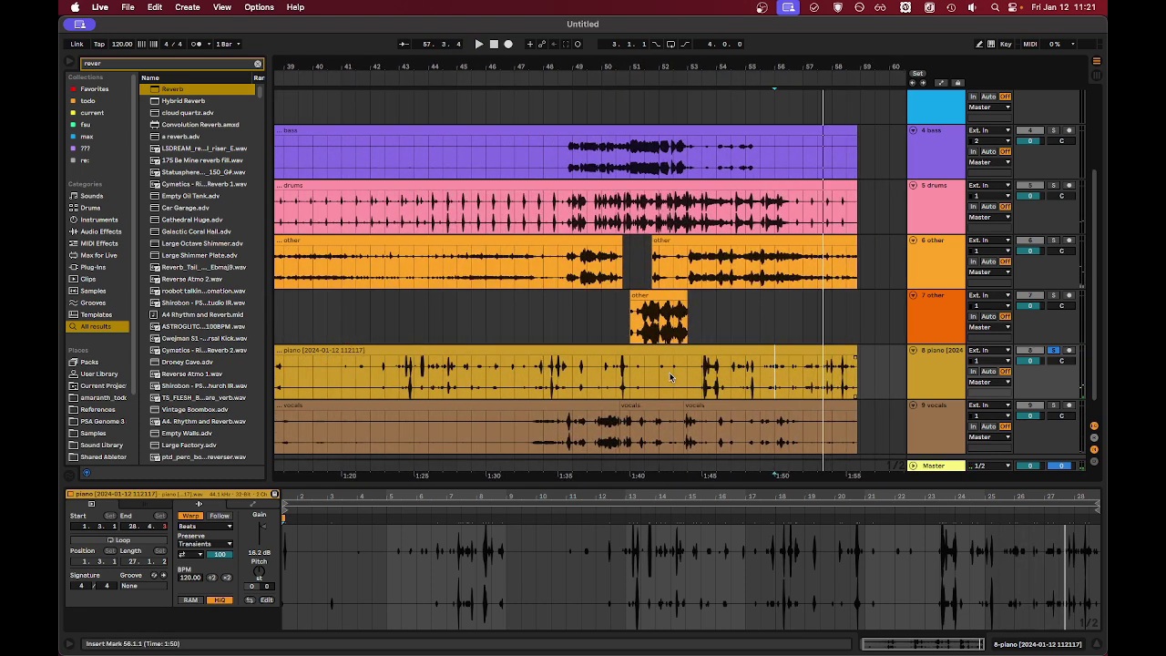
- Examine the waveforms of the bass, drums, other, piano and vocals stems across the arrangement
{"action": "scroll", "coordinate": [670, 377], "scroll_direction": "down", "scroll_amount": 1}
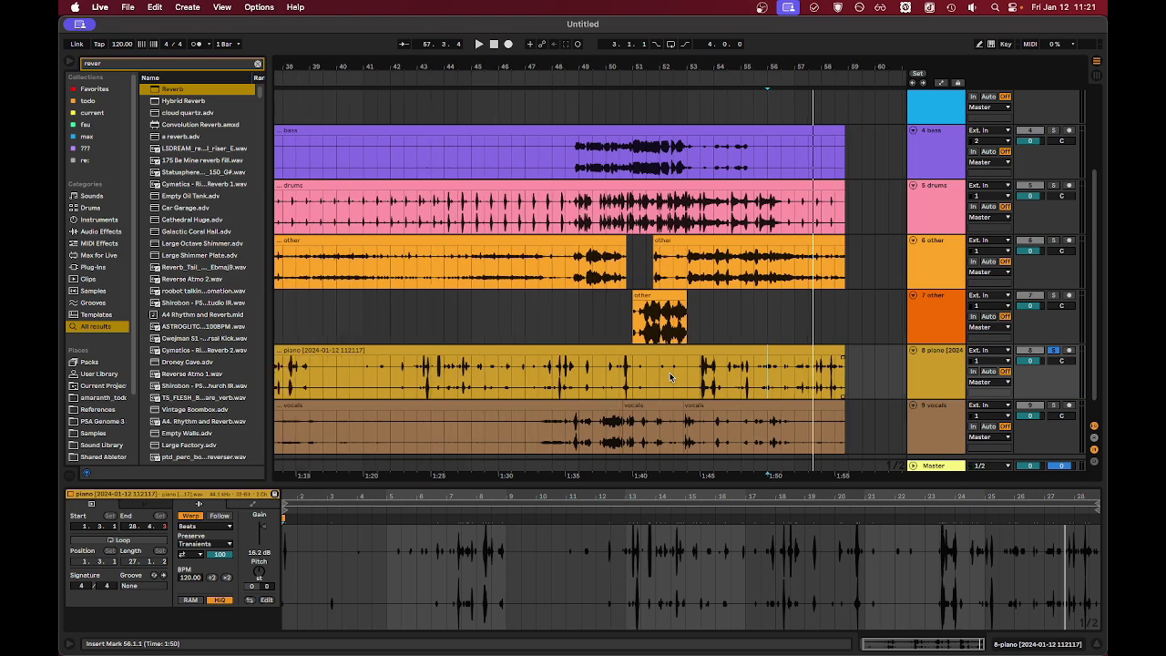
{"action": "scroll", "coordinate": [670, 377], "scroll_direction": "left", "scroll_amount": 3}
{"action": "scroll", "coordinate": [669, 377], "scroll_direction": "down", "scroll_amount": 1}
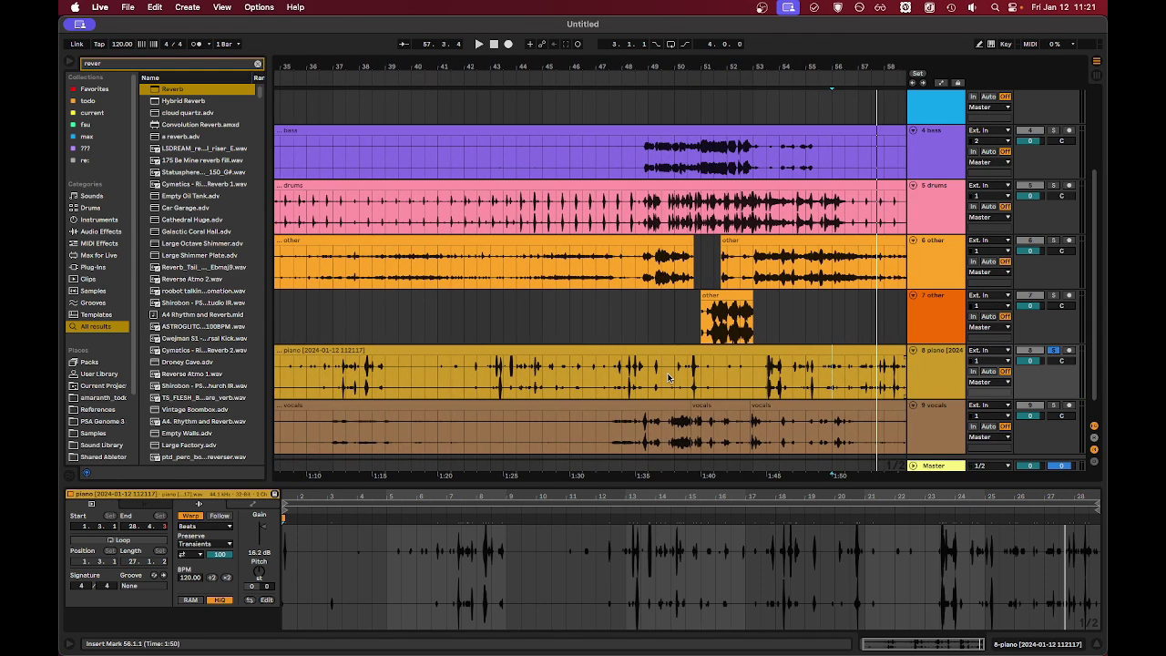
{"action": "scroll", "coordinate": [662, 381], "scroll_direction": "down", "scroll_amount": 3}
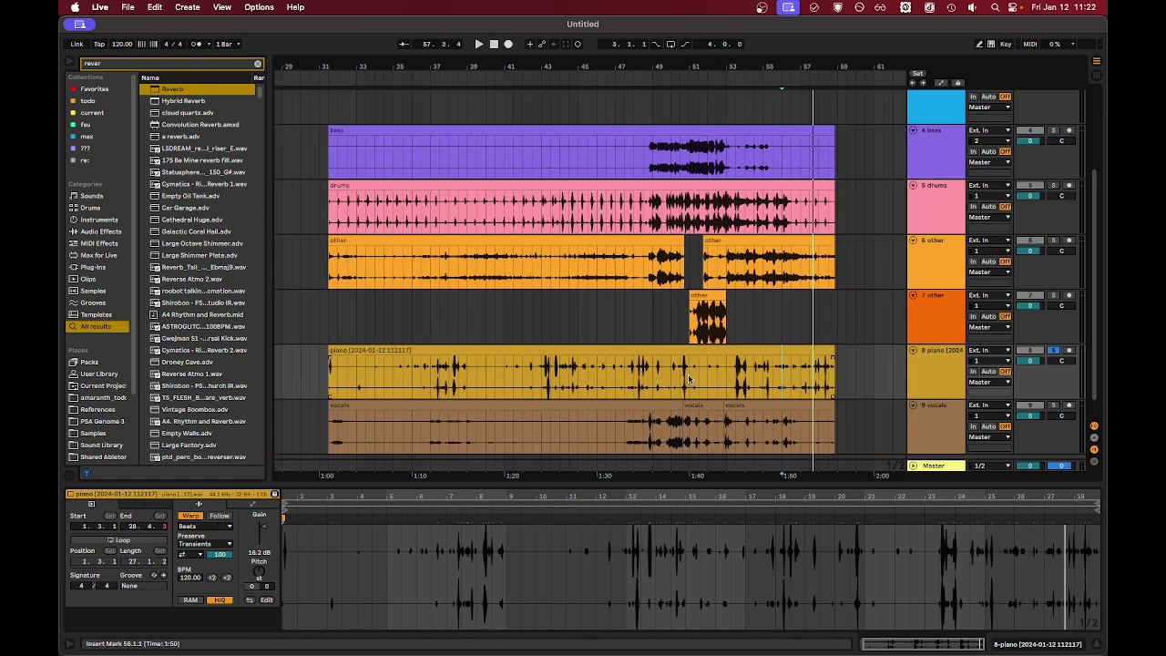
{"action": "scroll", "coordinate": [490, 318], "scroll_direction": "up", "scroll_amount": 3}
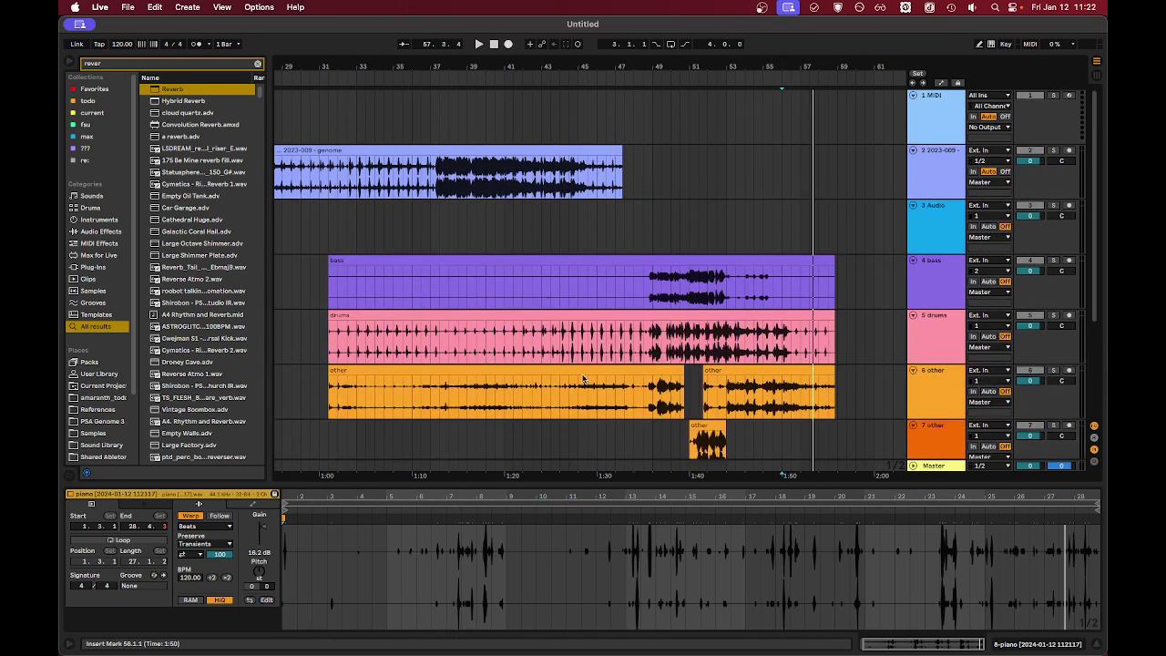
{"action": "scroll", "coordinate": [591, 401], "scroll_direction": "down", "scroll_amount": 3}
{"action": "scroll", "coordinate": [591, 401], "scroll_direction": "down", "scroll_amount": 1}
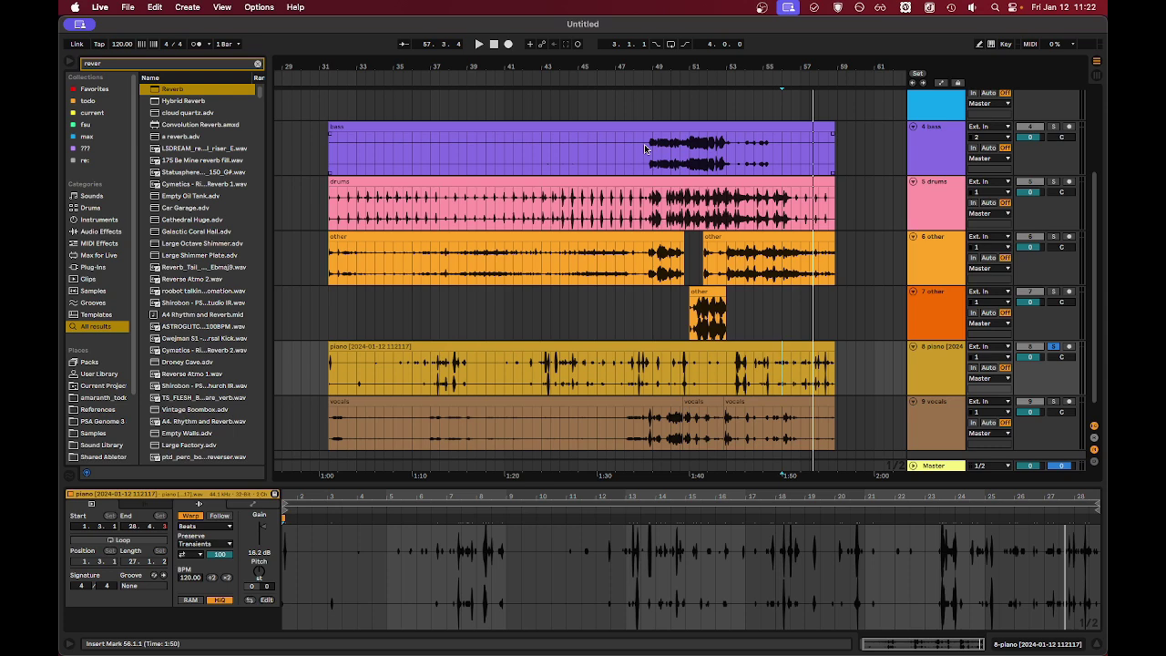
{"action": "scroll", "coordinate": [644, 264], "scroll_direction": "down", "scroll_amount": 2}
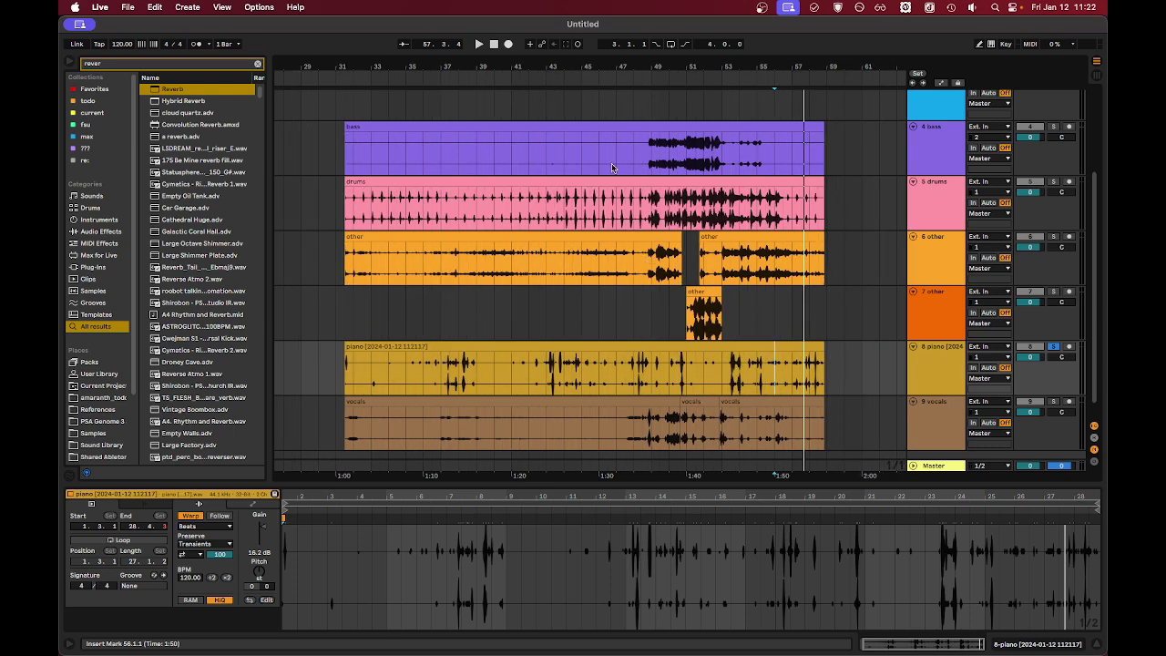
{"action": "scroll", "coordinate": [652, 230], "scroll_direction": "up", "scroll_amount": 2}
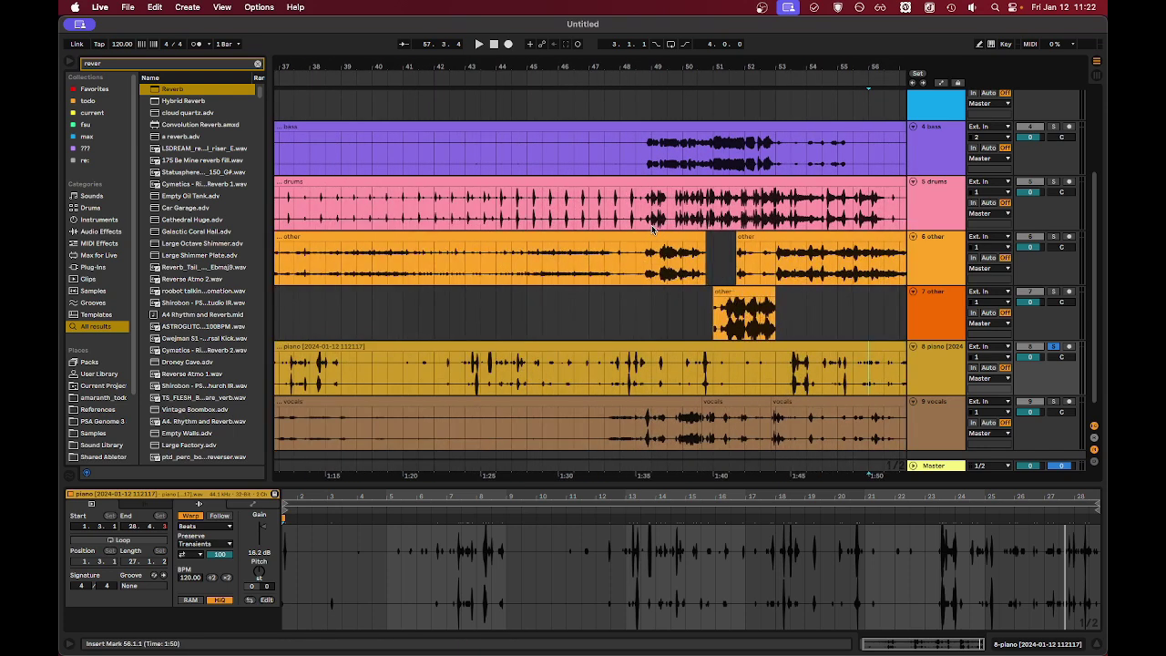
{"action": "scroll", "coordinate": [654, 237], "scroll_direction": "up", "scroll_amount": 2}
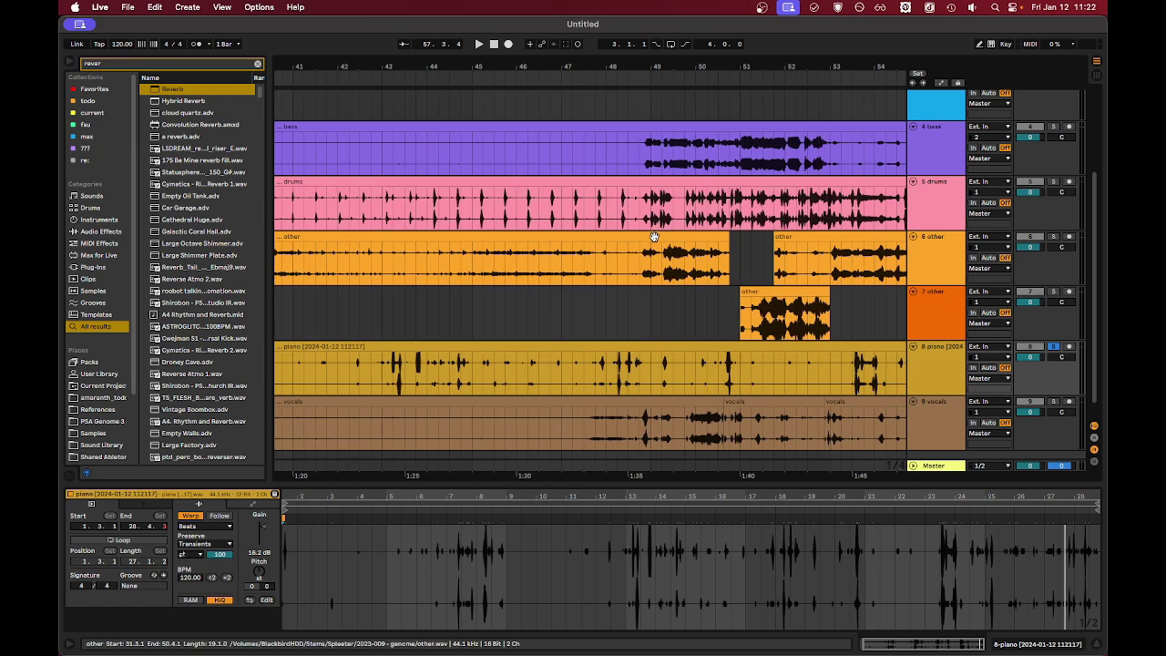
{"action": "scroll", "coordinate": [819, 215], "scroll_direction": "down", "scroll_amount": 2}
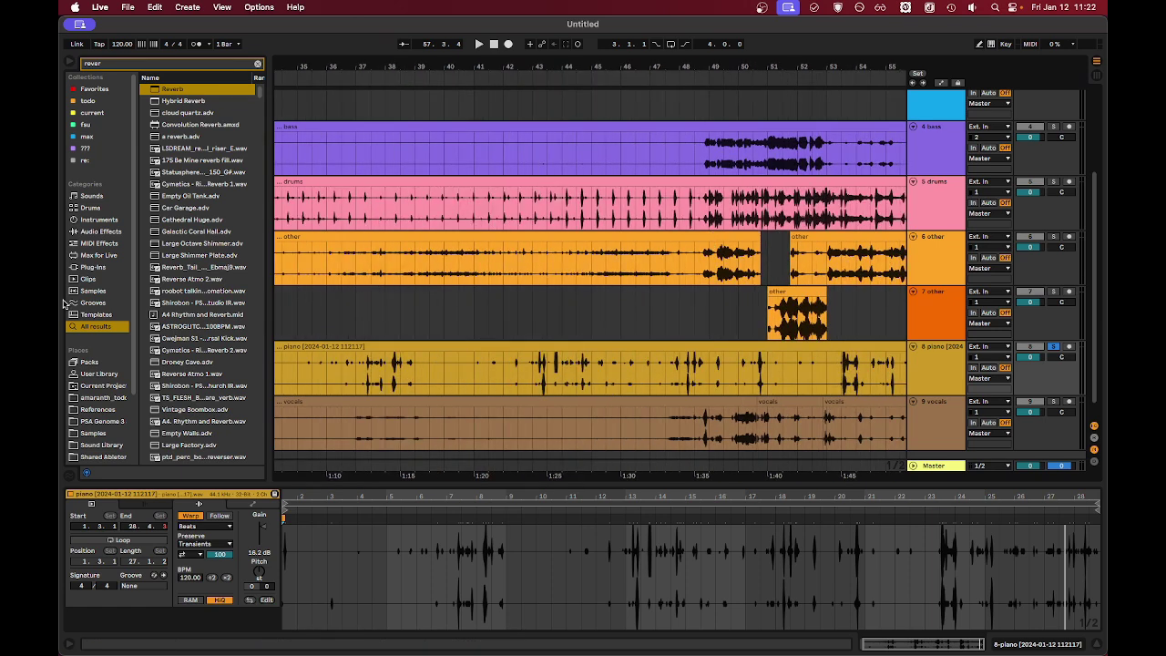